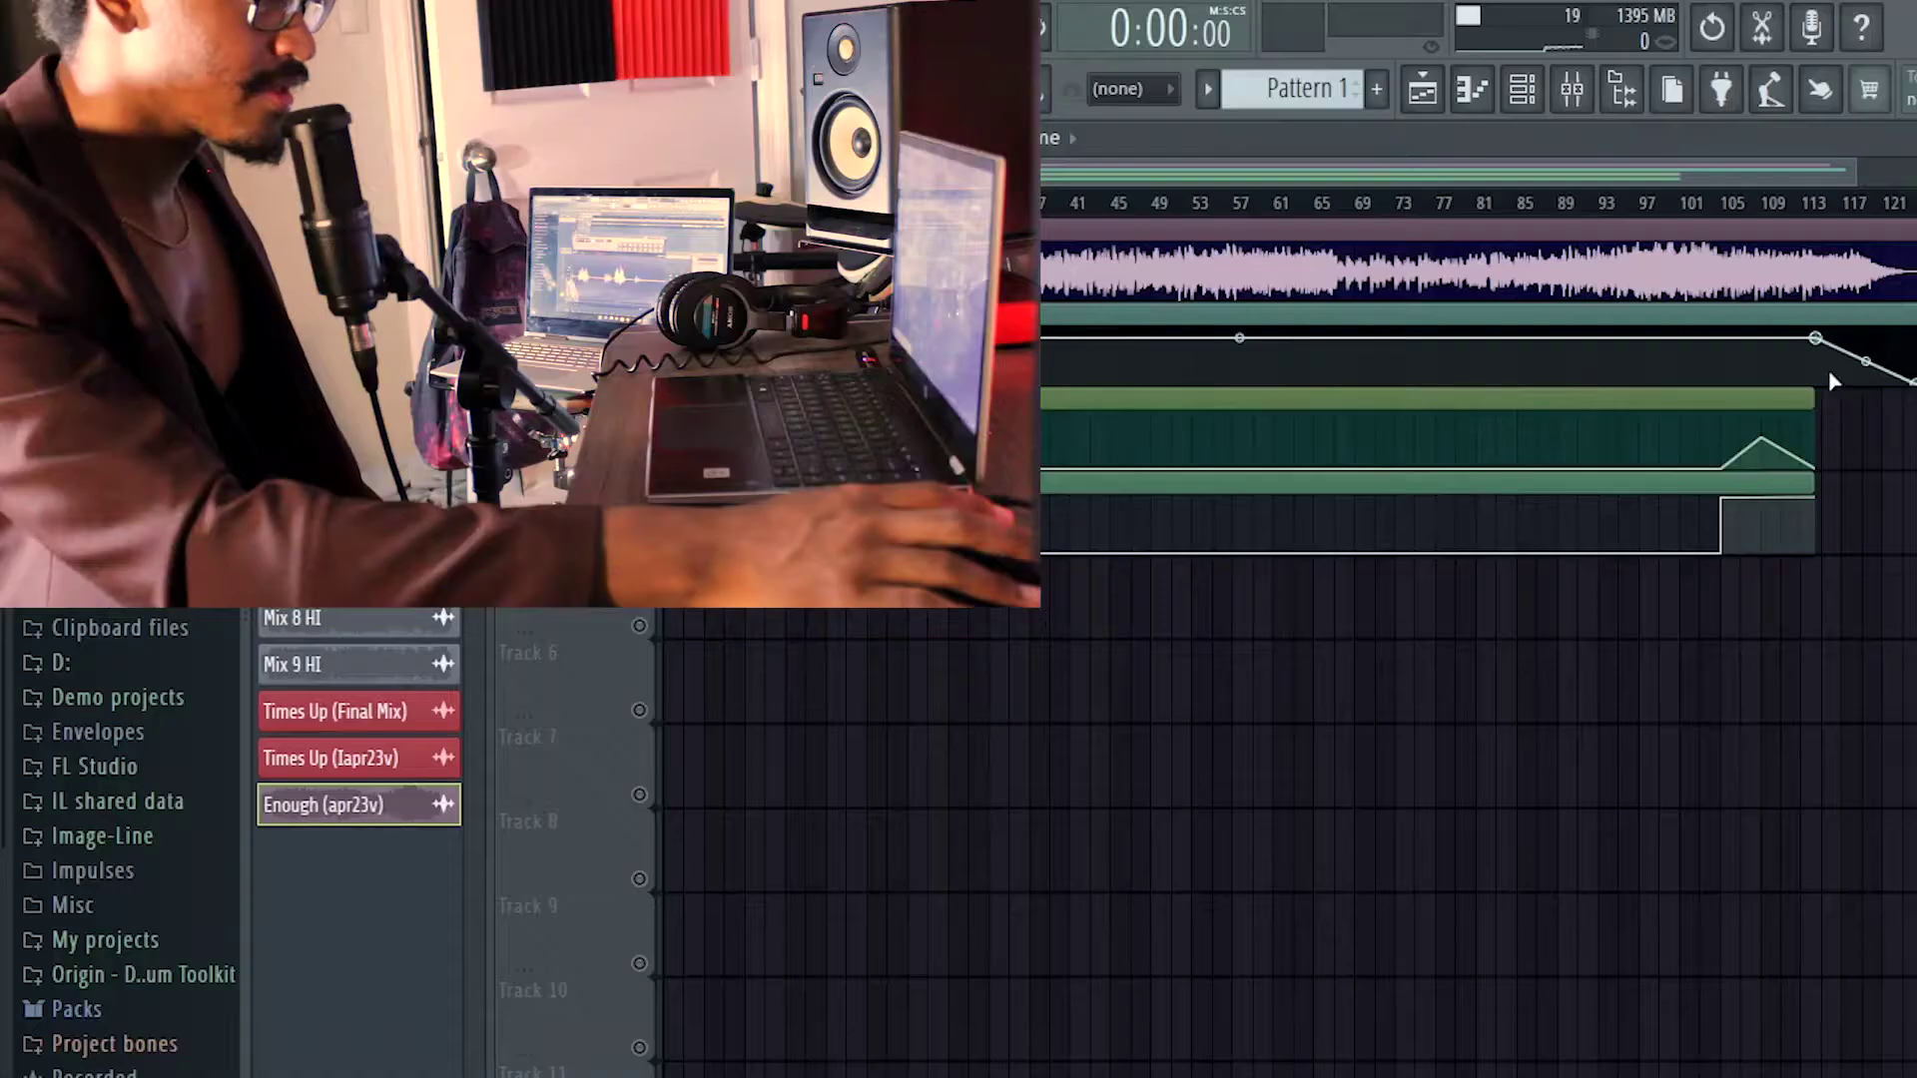
# Drag the fade-out automation's start point slightly later in the song.
pyautogui.moveTo(1816, 336); pyautogui.dragTo(1871, 338)
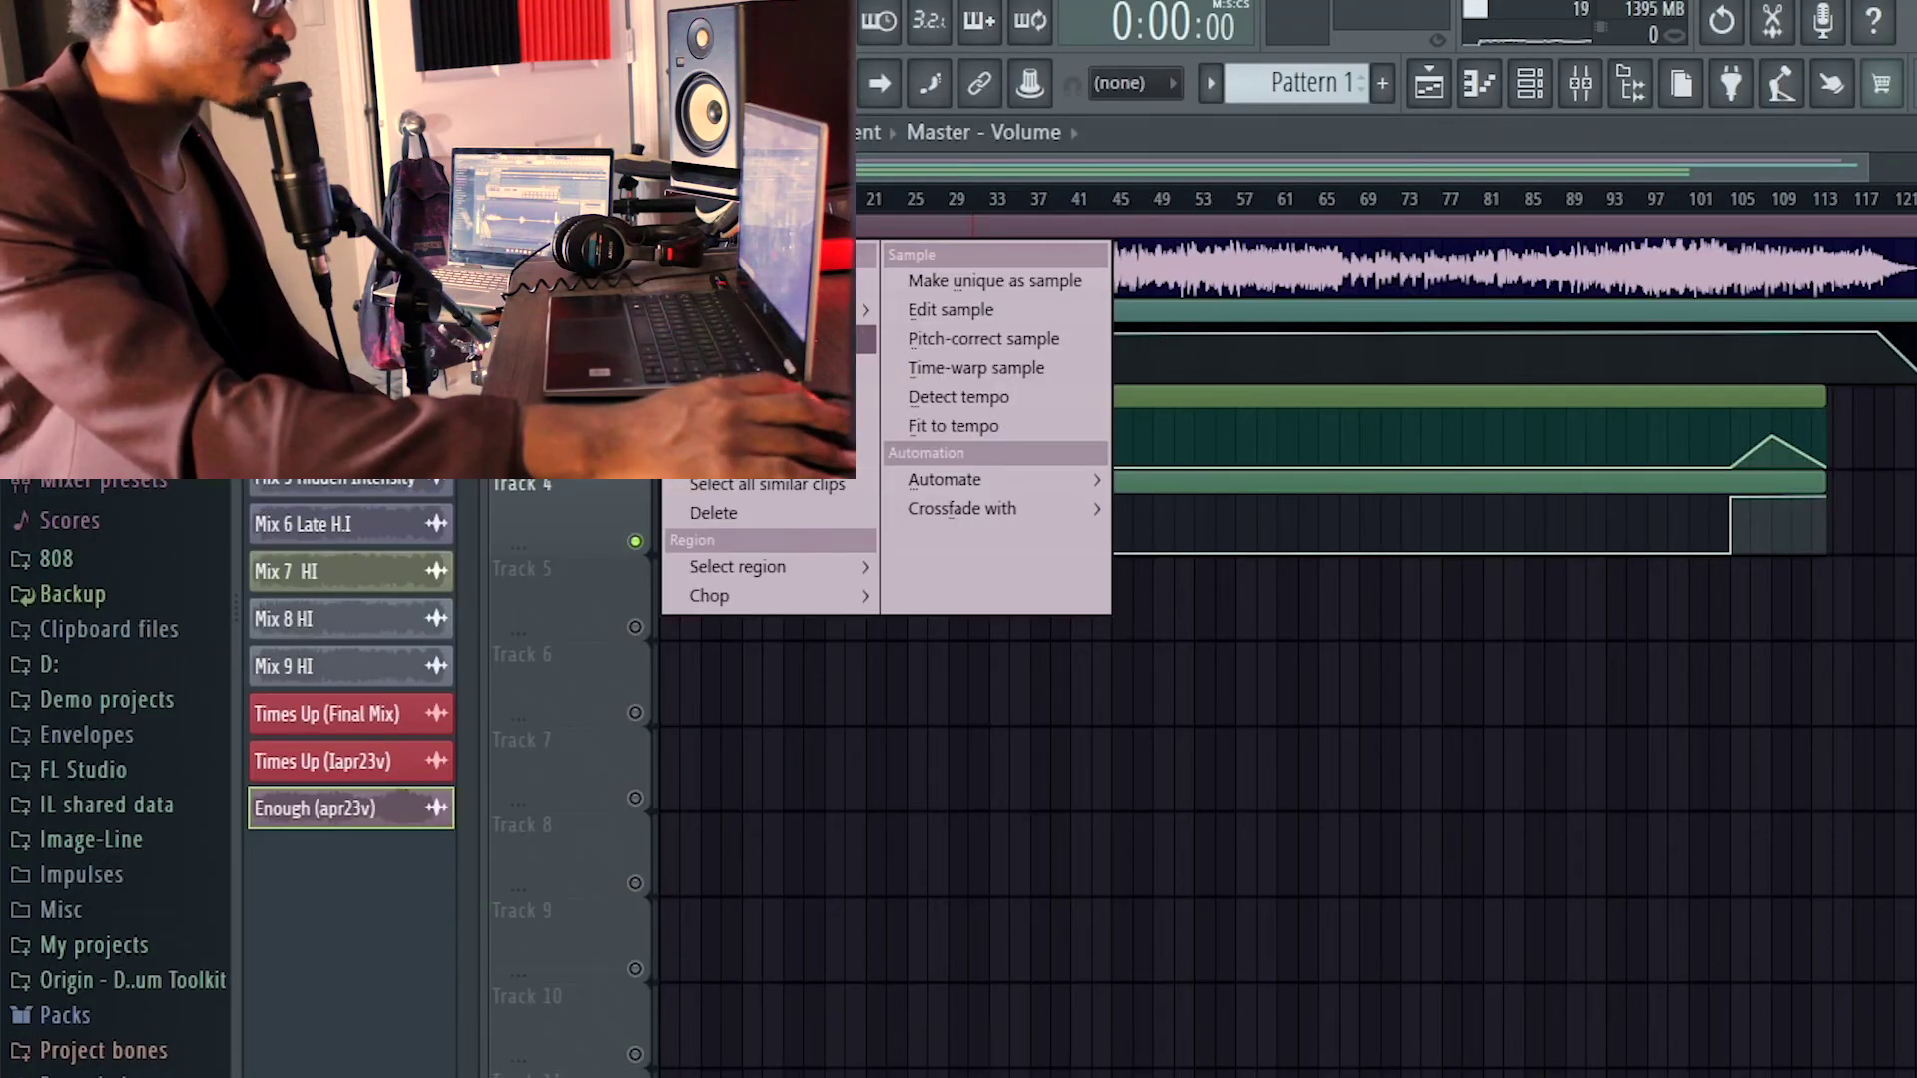
# Bring up the mixer and open Insert 1's Fruity Parametric EQ 2 with its flat curve.
pyautogui.click(1069, 477)
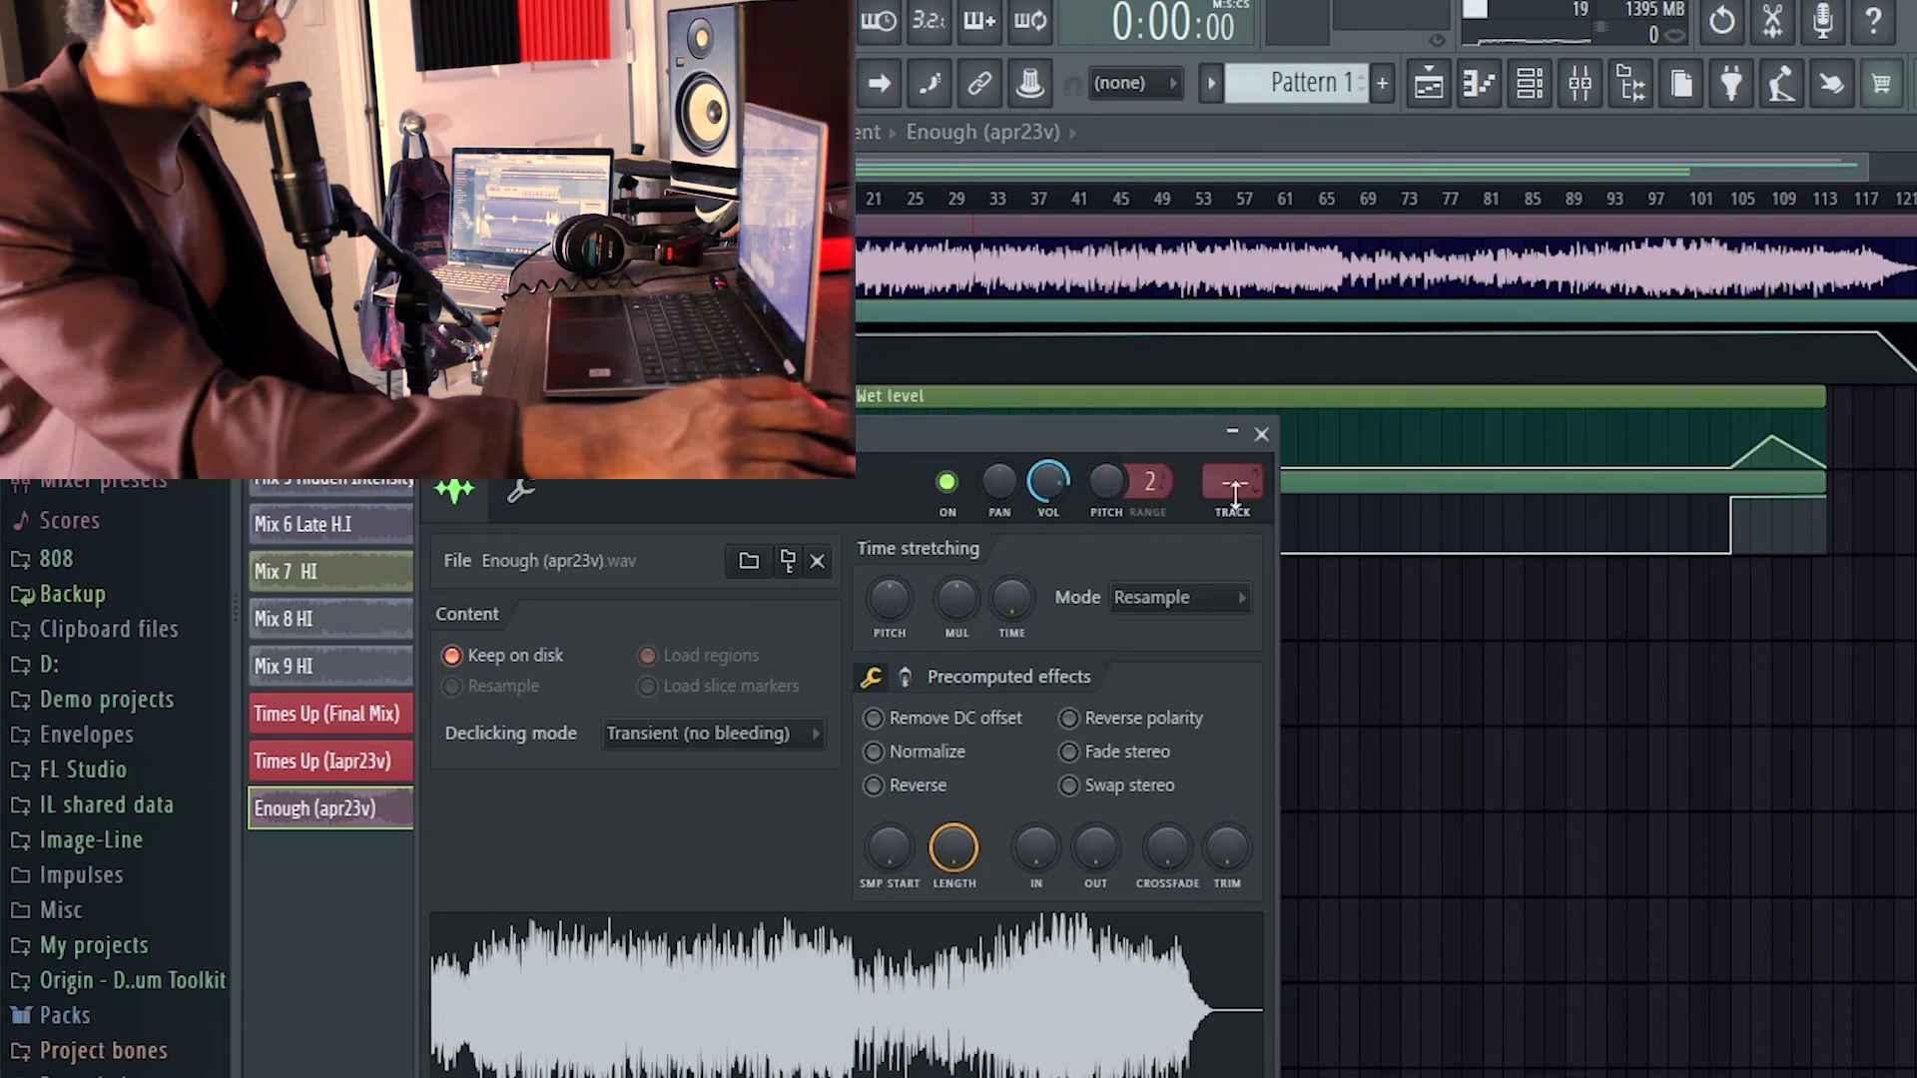
pyautogui.click(1261, 433)
pyautogui.click(1581, 88)
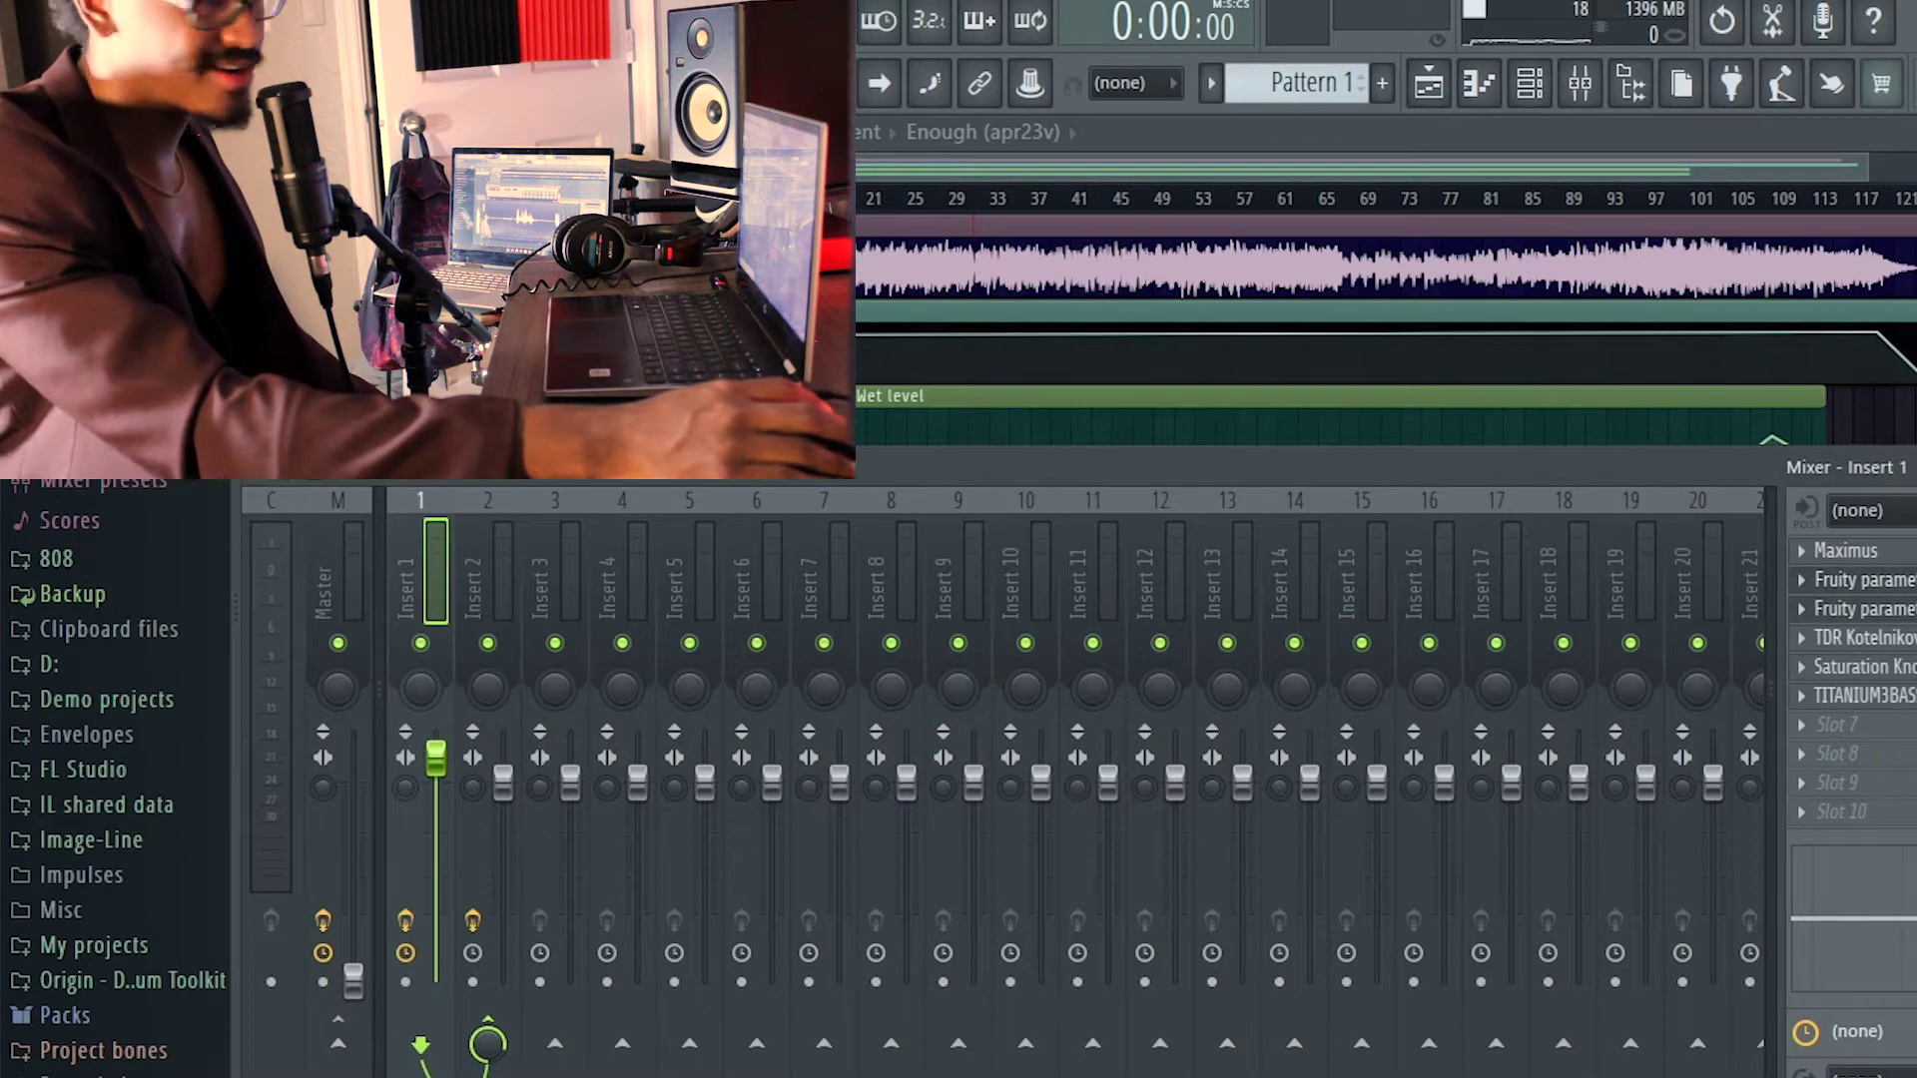
pyautogui.click(1857, 579)
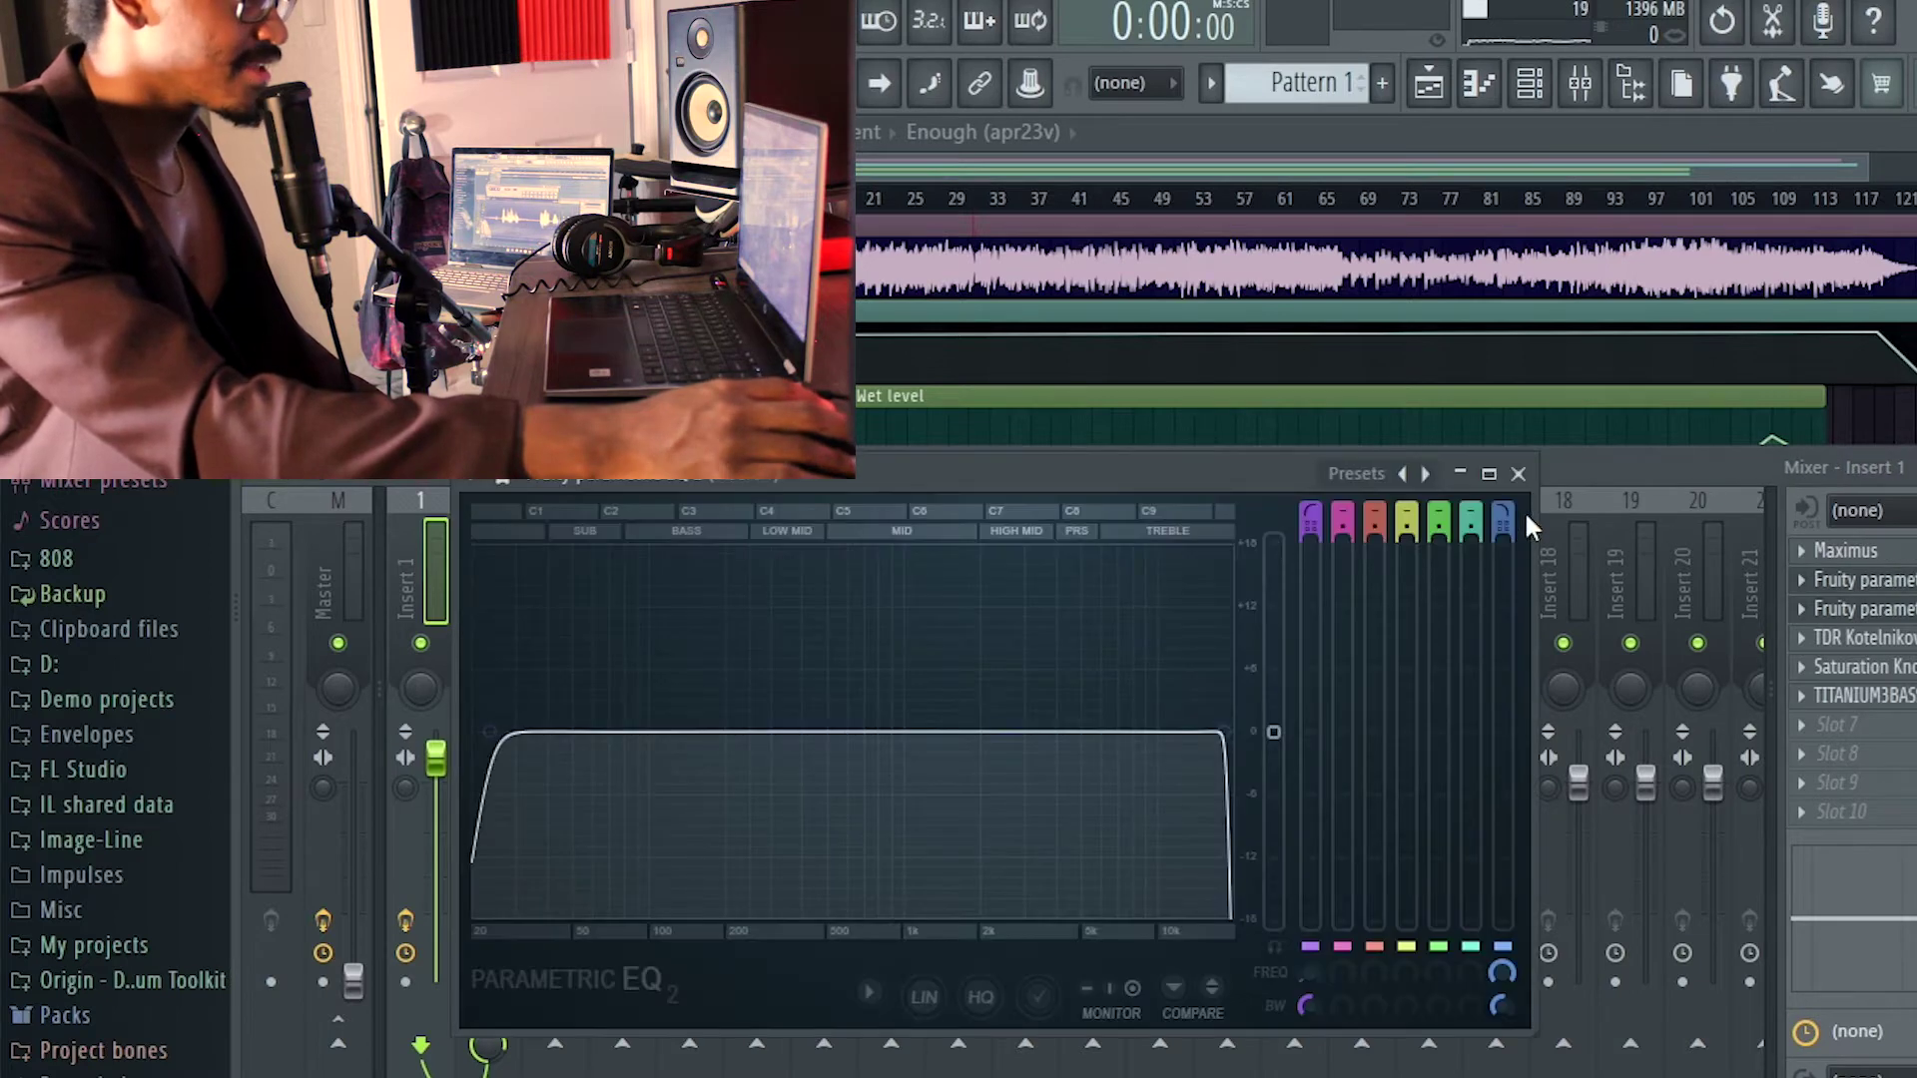
pyautogui.click(1864, 611)
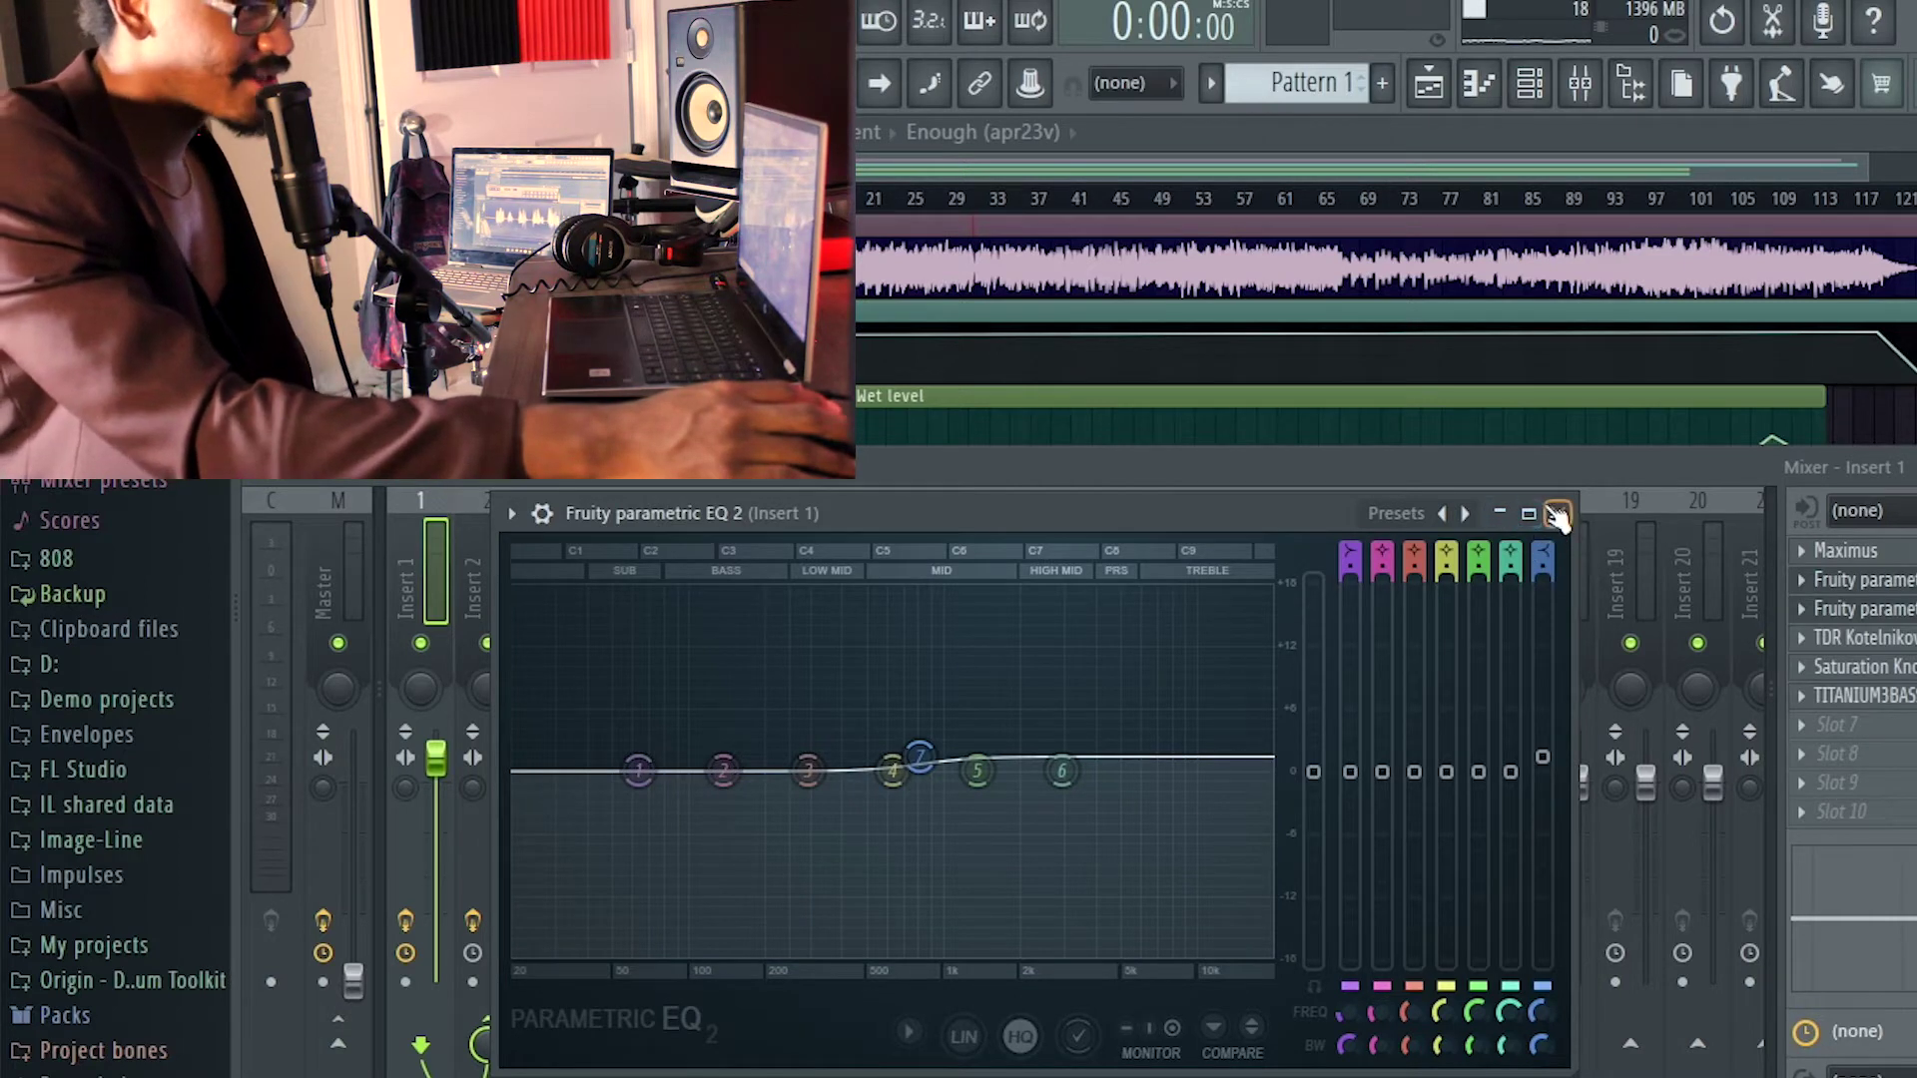
# Shift the upper bands higher, lift around 560 Hz, and raise a gentle band-7 high shelf, auditioning along the way.
pyautogui.moveTo(962, 756); pyautogui.dragTo(904, 768)
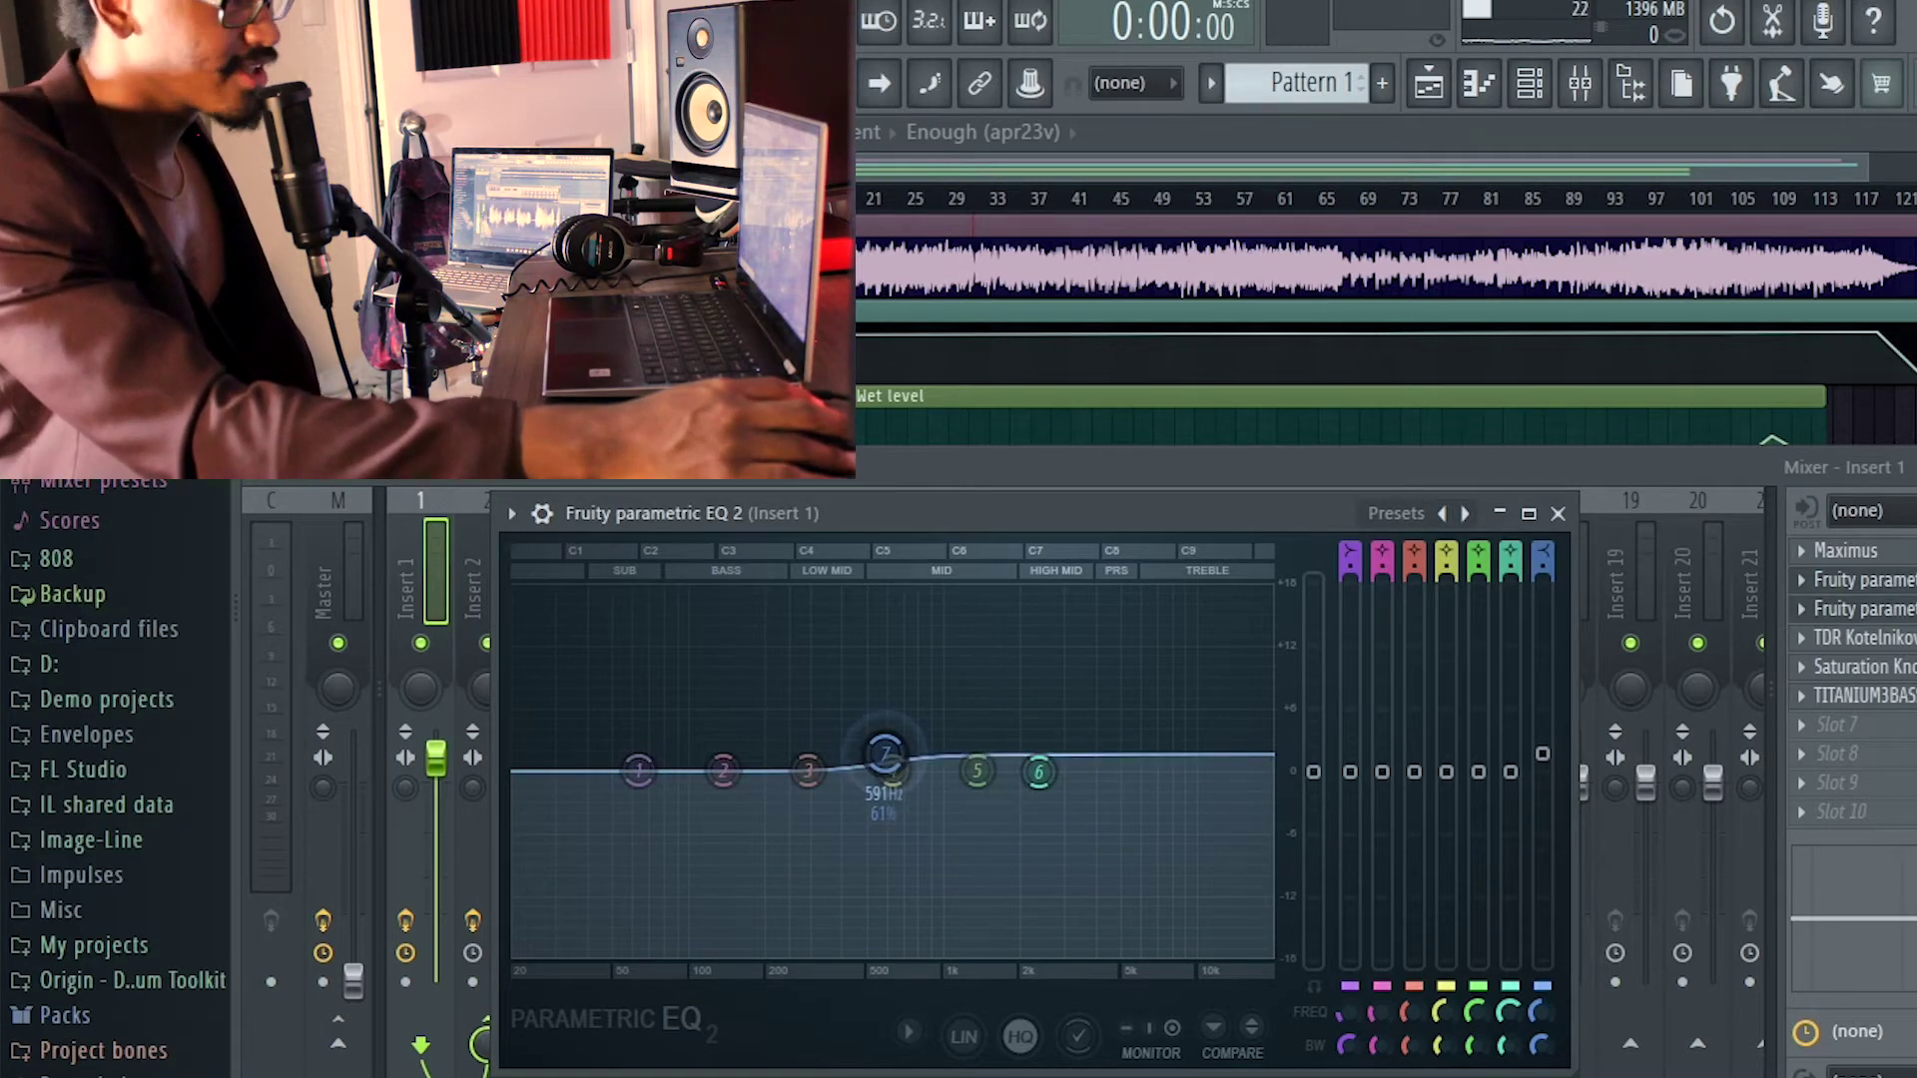
pyautogui.moveTo(879, 745); pyautogui.dragTo(881, 747)
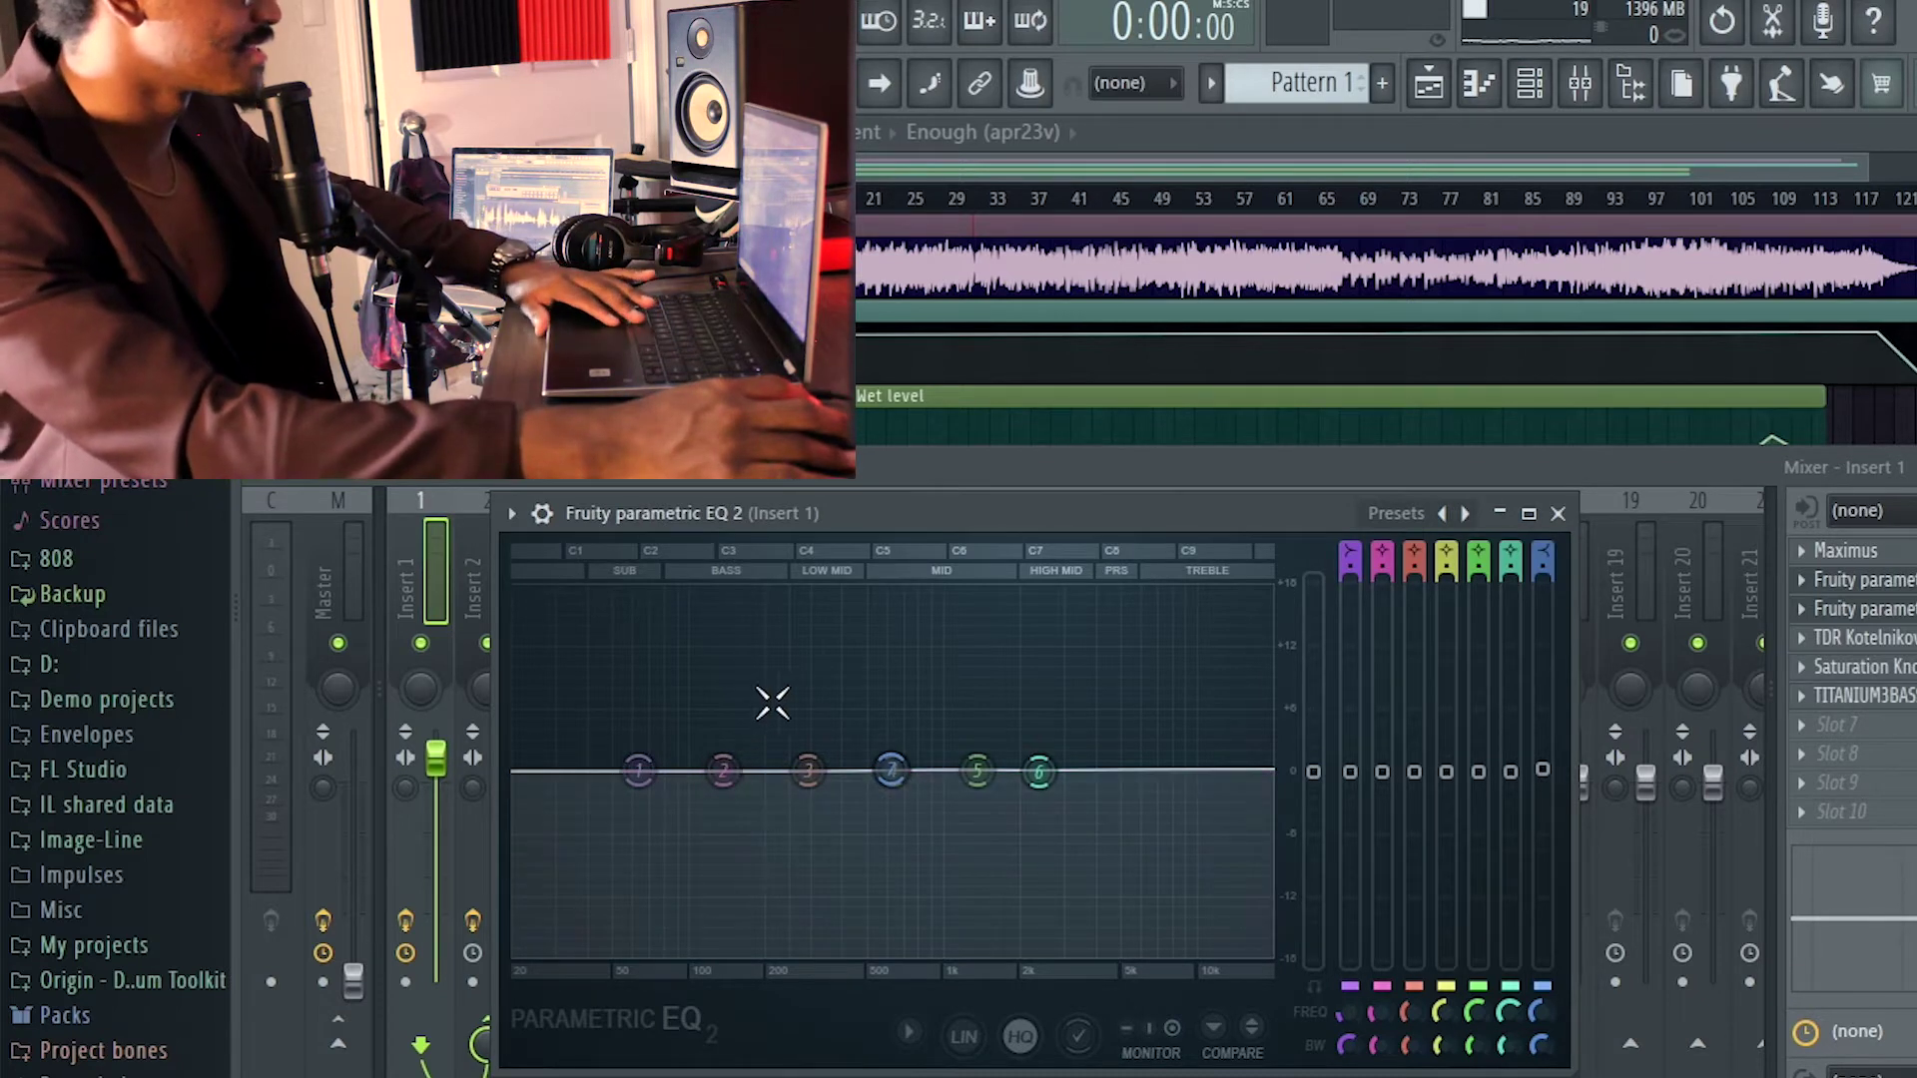
pyautogui.press('space')
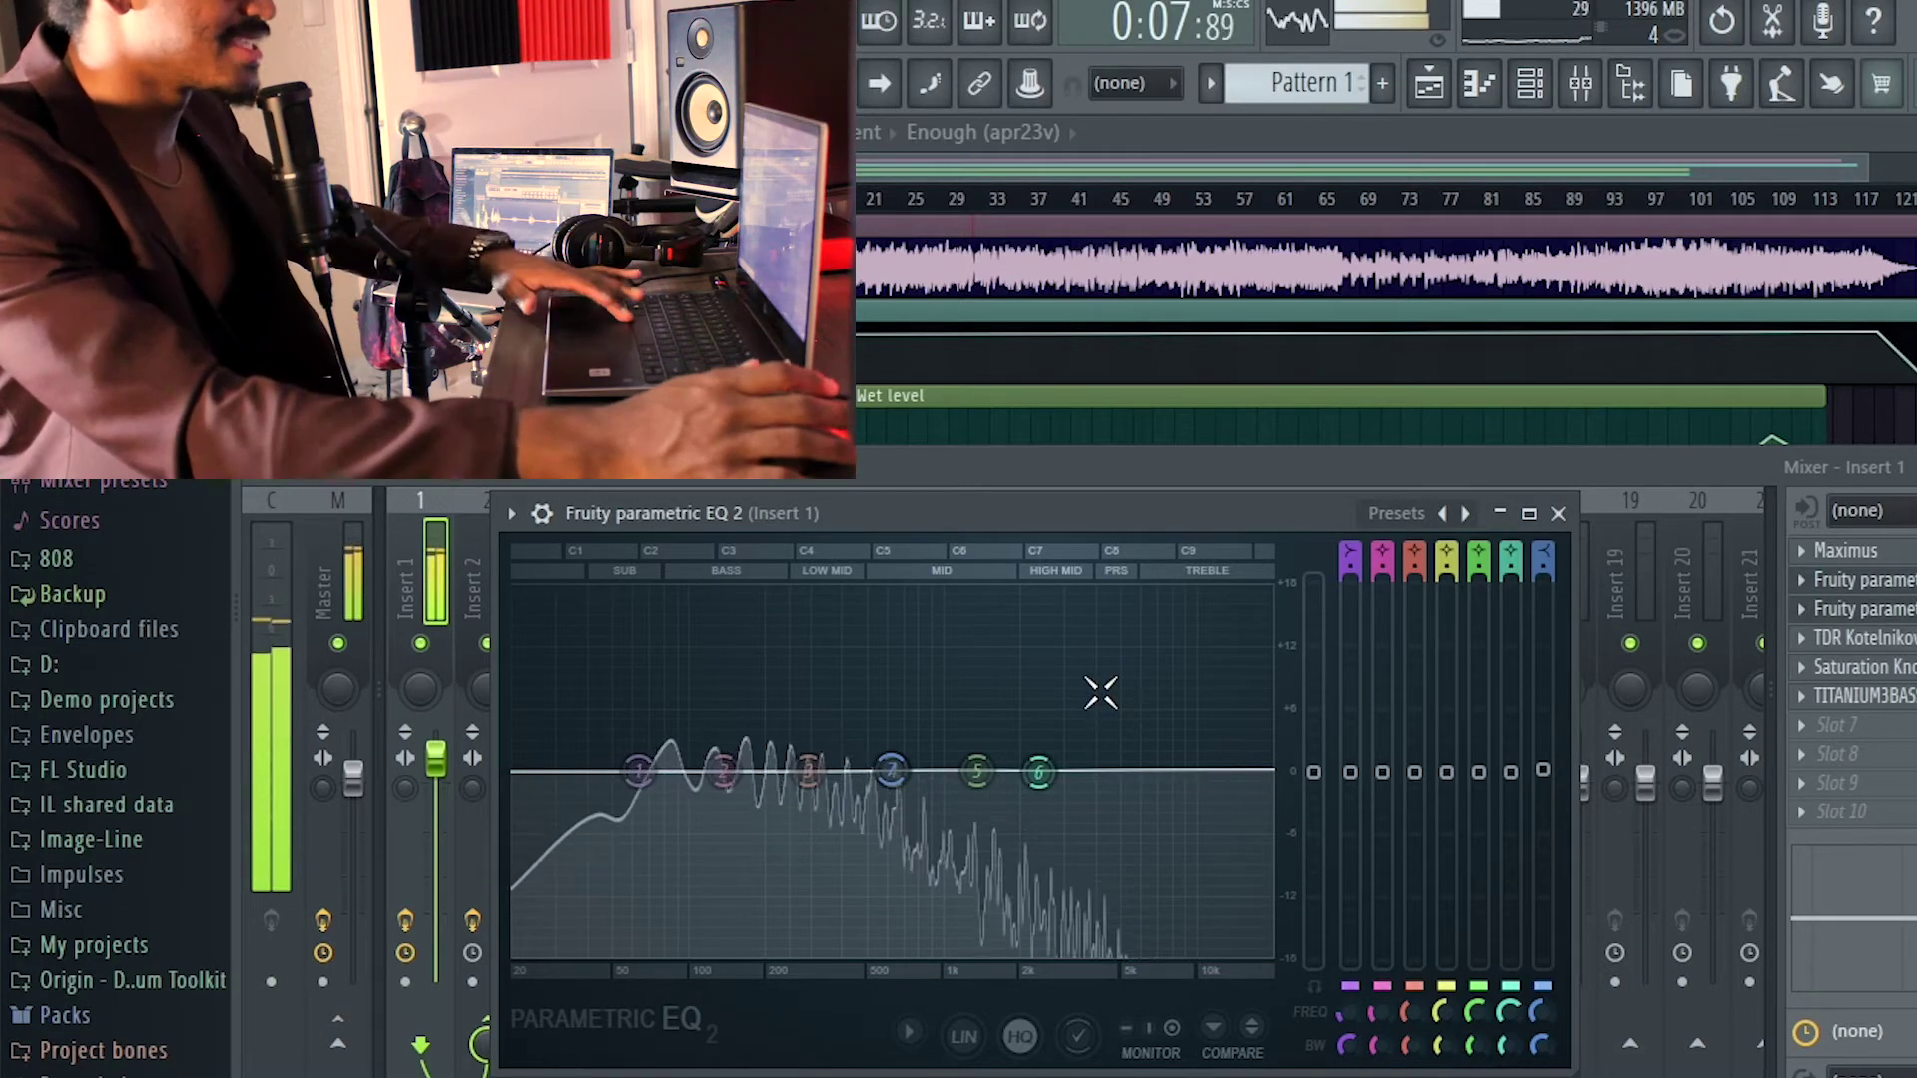
pyautogui.press('space')
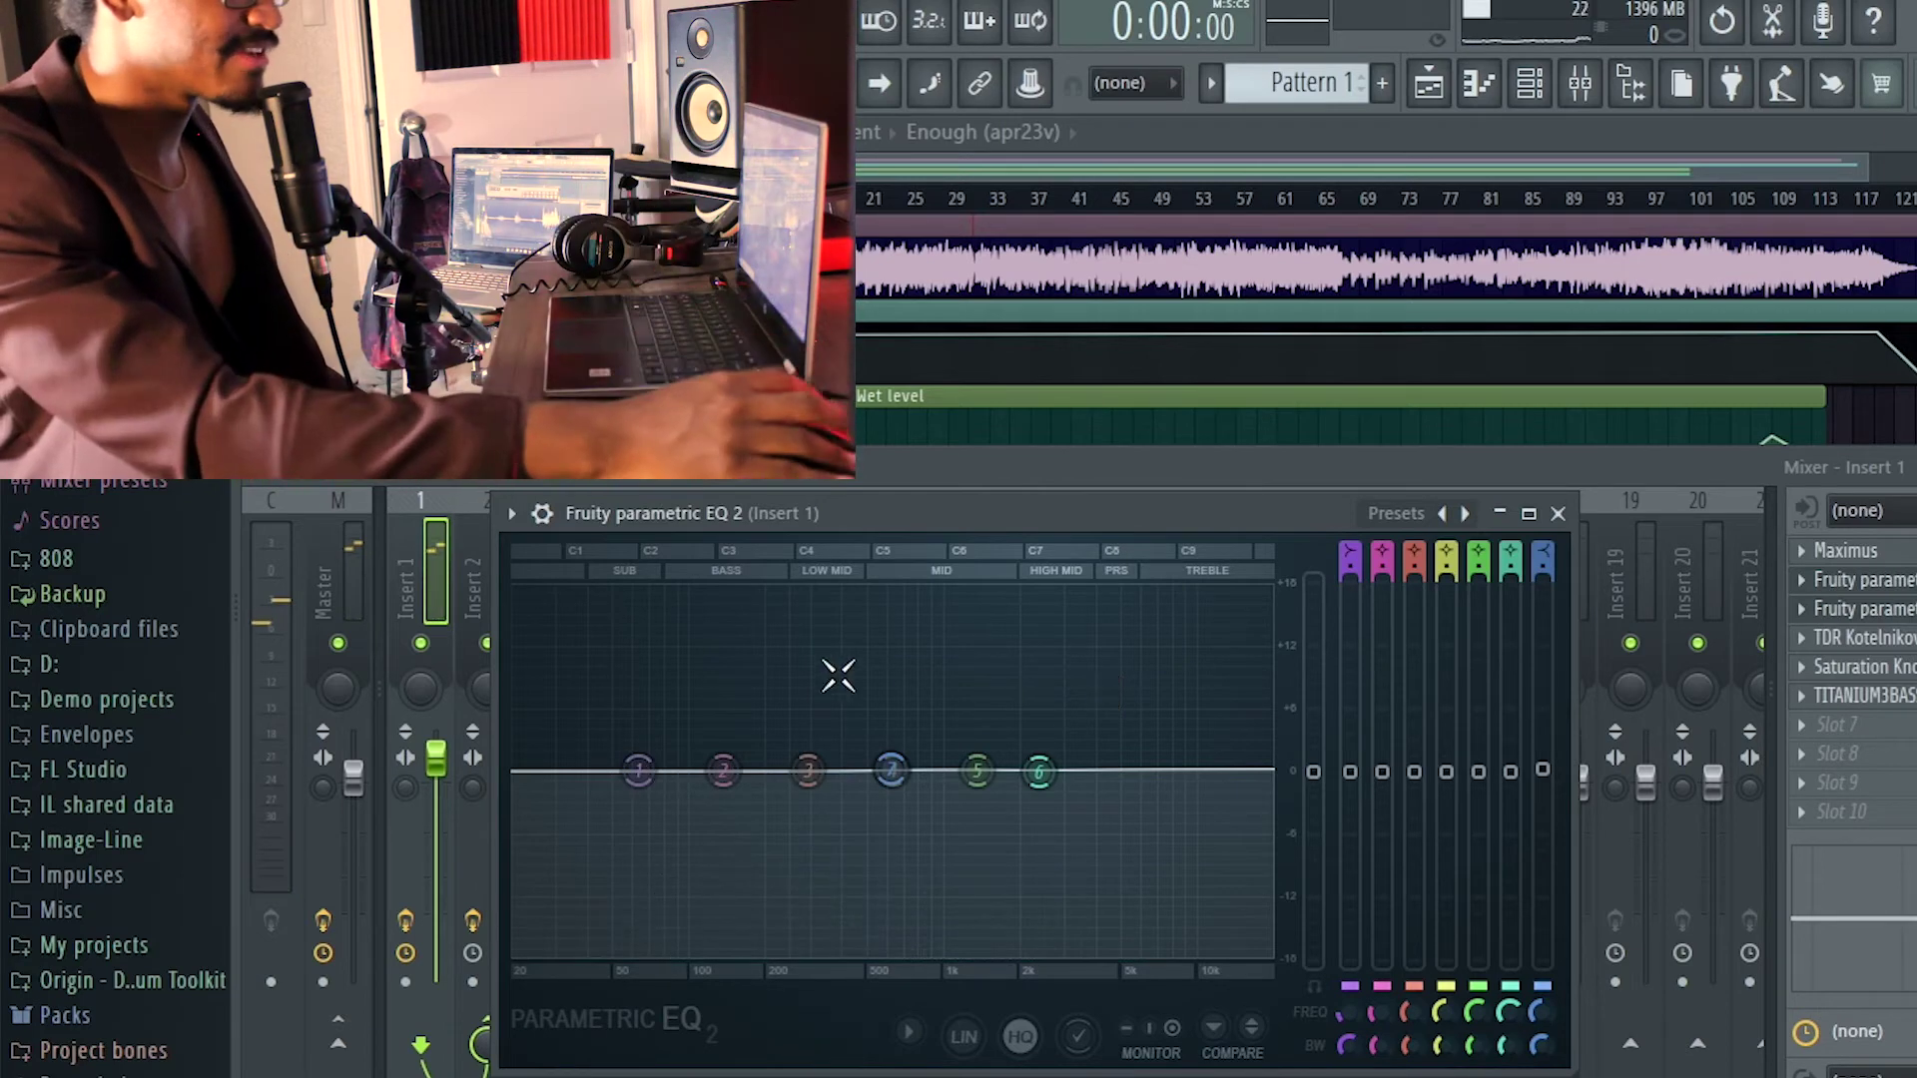
pyautogui.moveTo(951, 769)
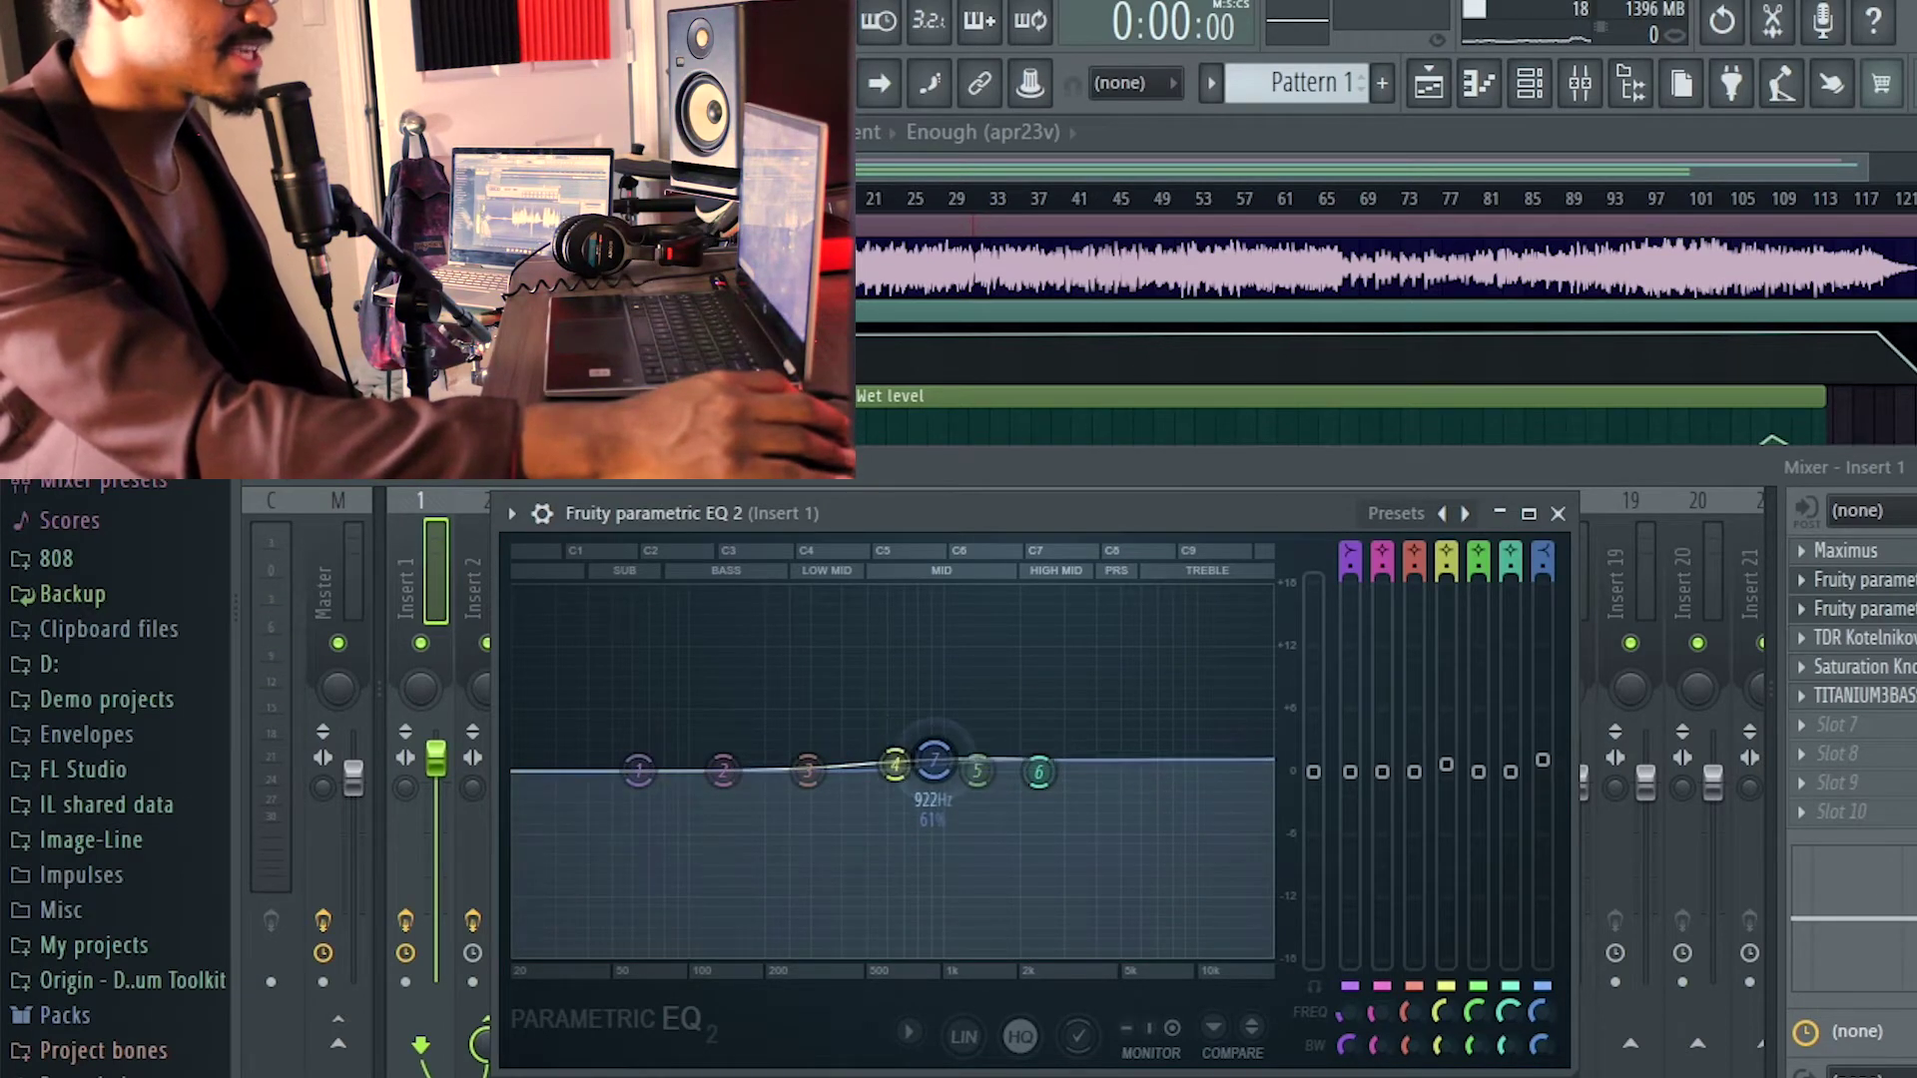
pyautogui.moveTo(933, 761); pyautogui.dragTo(910, 742)
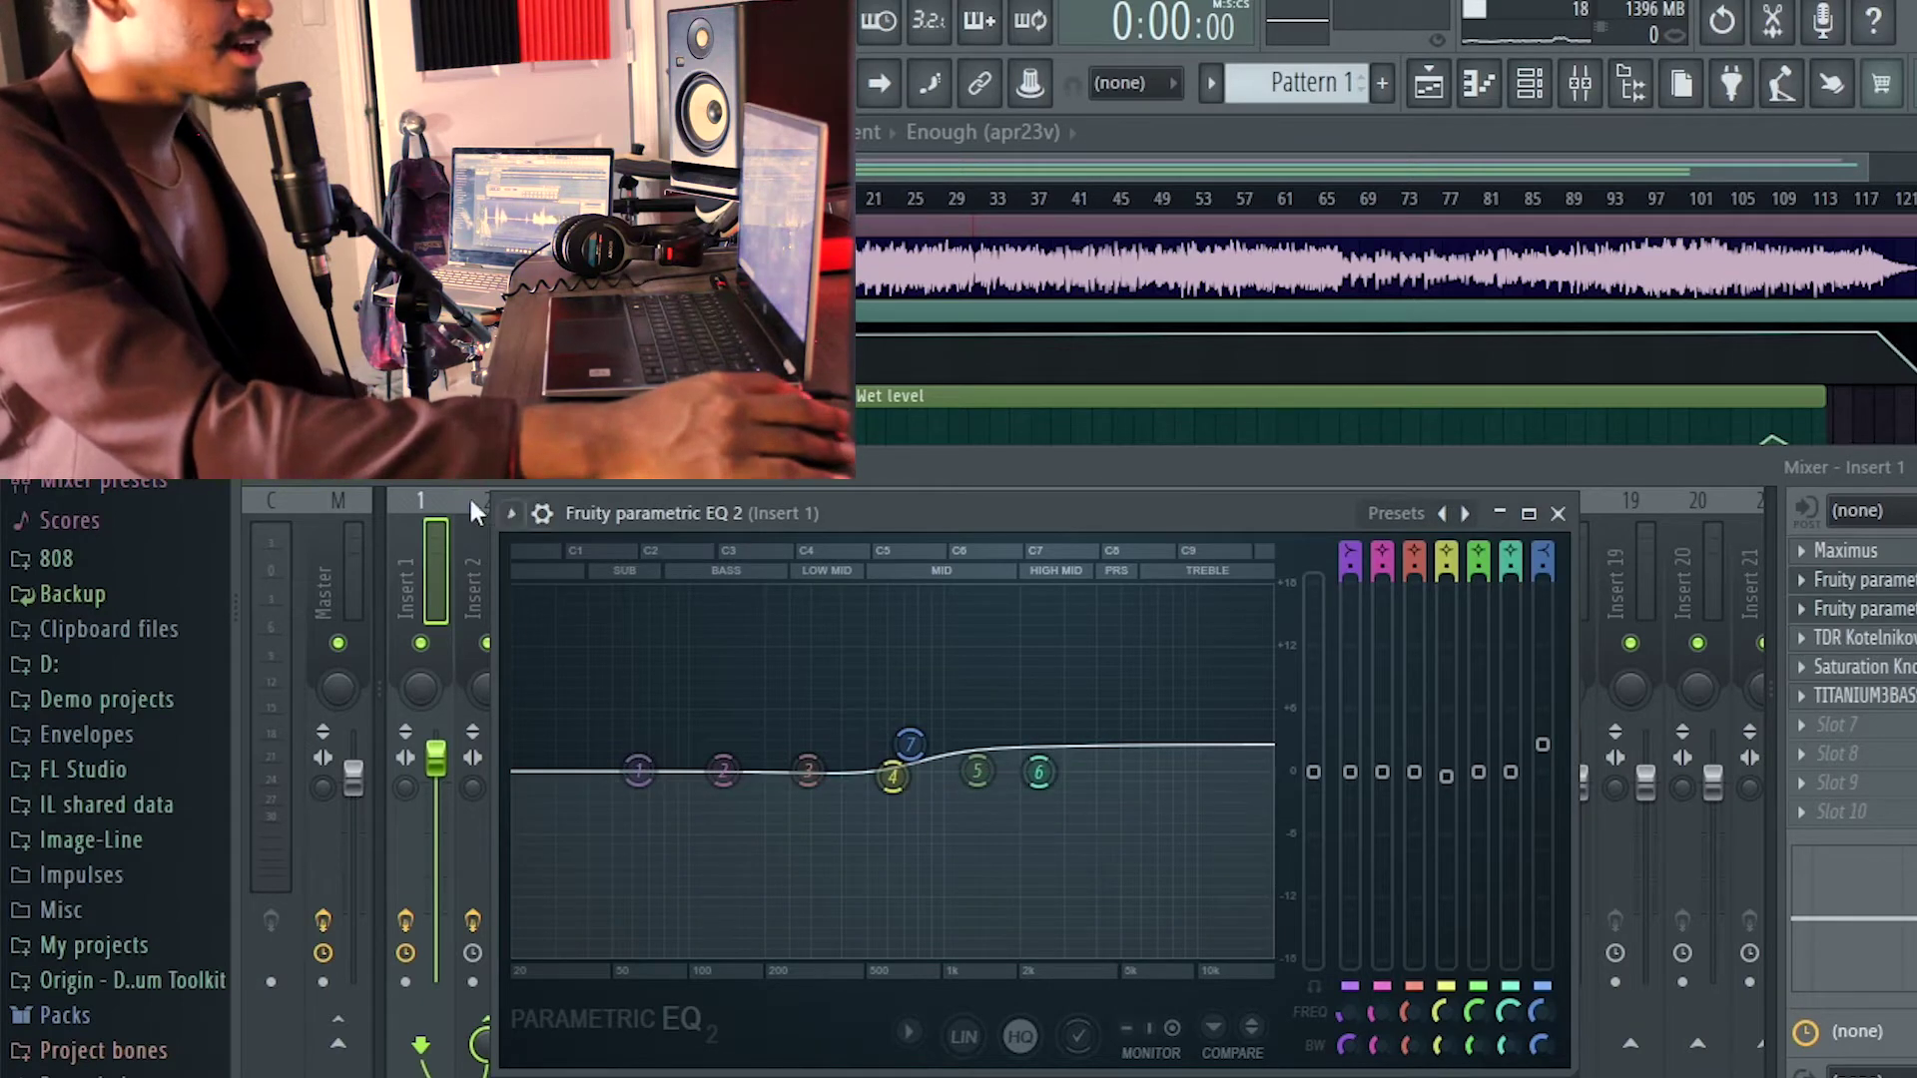
pyautogui.click(357, 568)
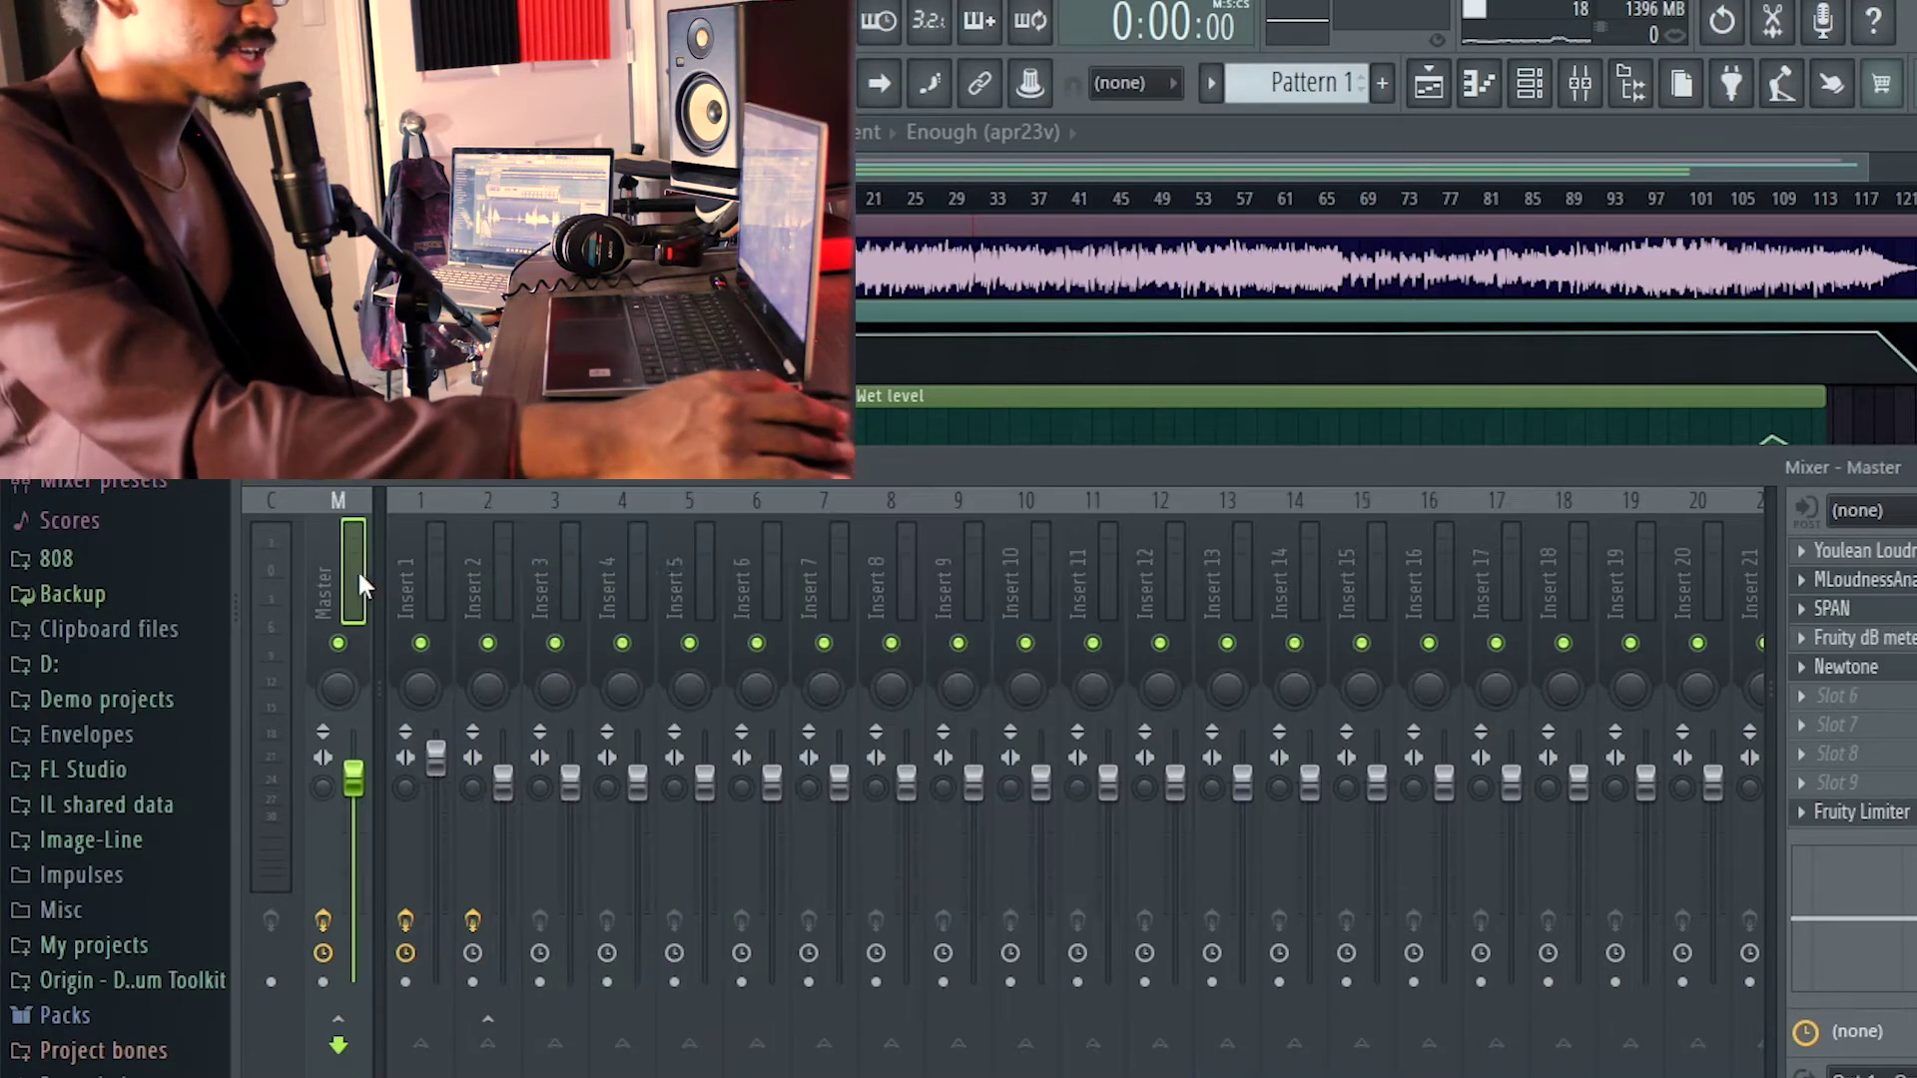
# Watch the Master's spectrum in SPAN while the song plays, then stop playback.
pyautogui.click(1833, 611)
pyautogui.press('space')
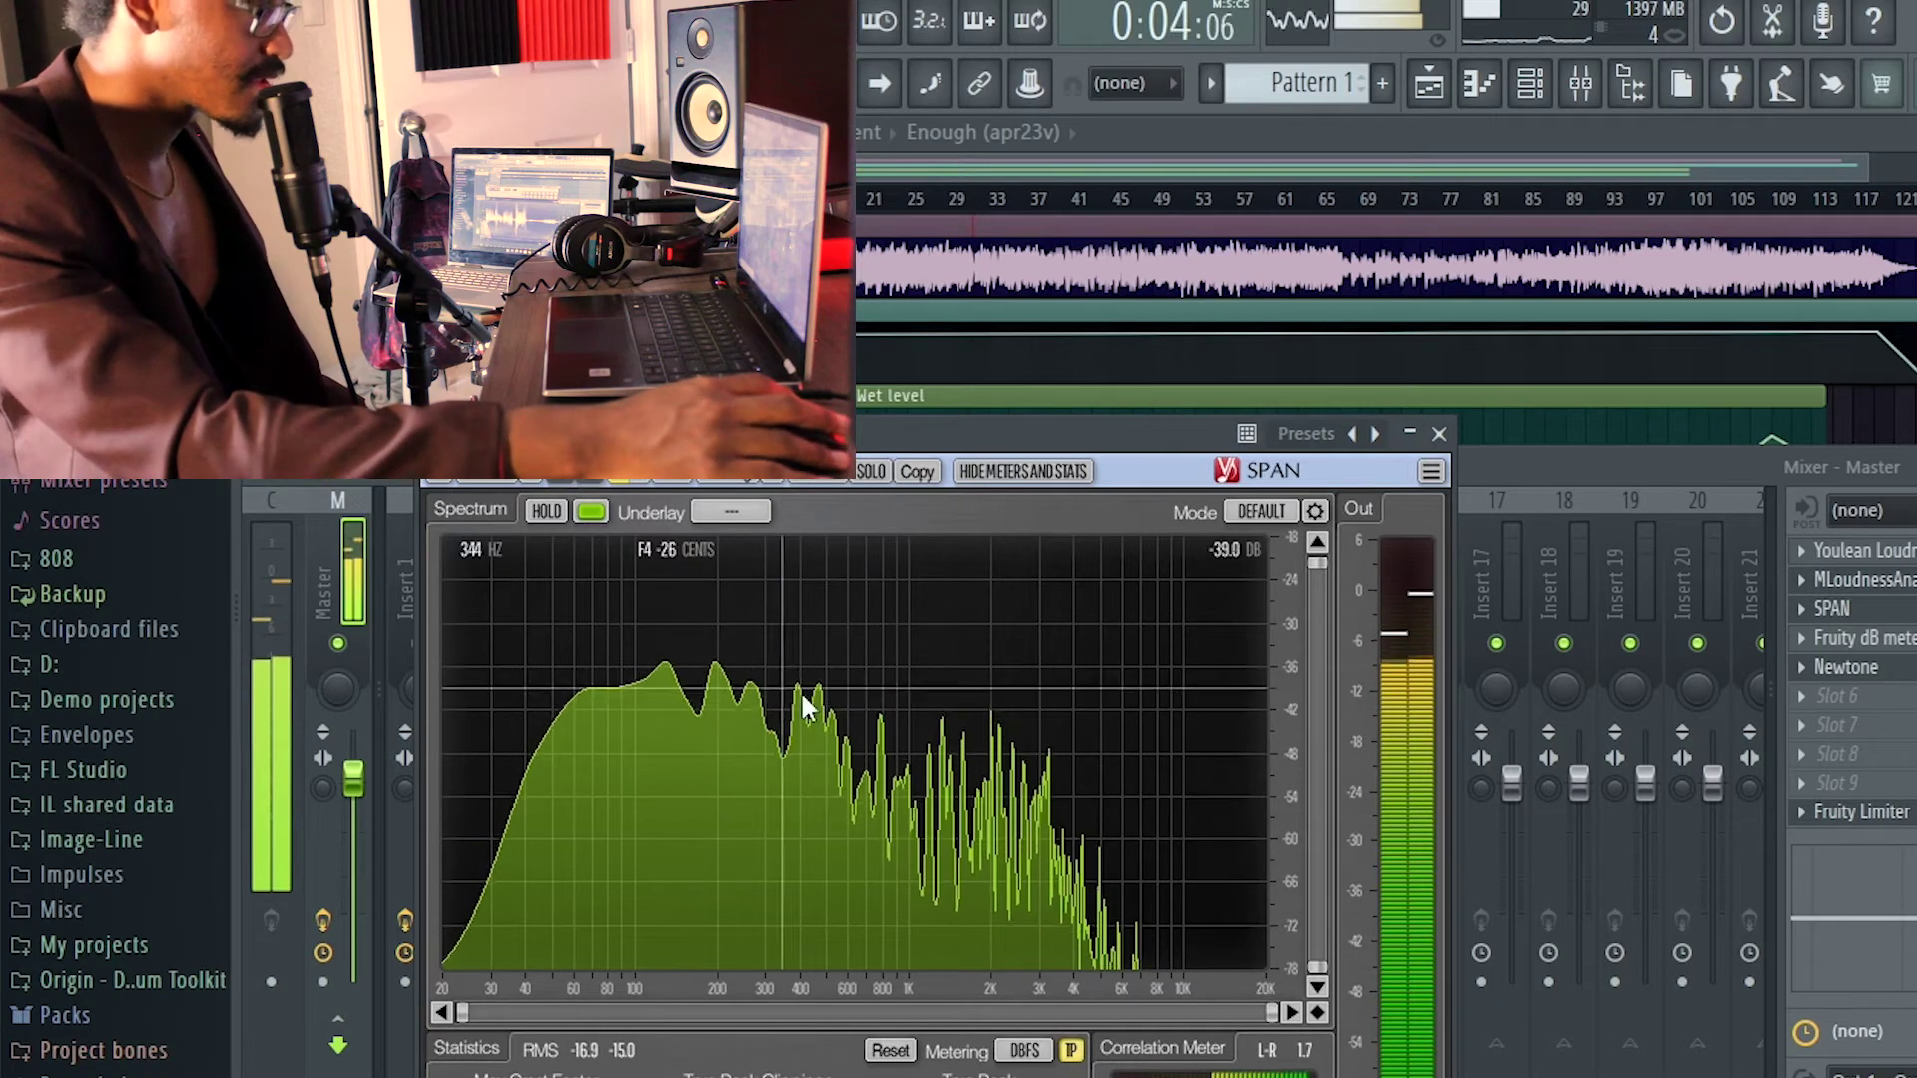
pyautogui.press('space')
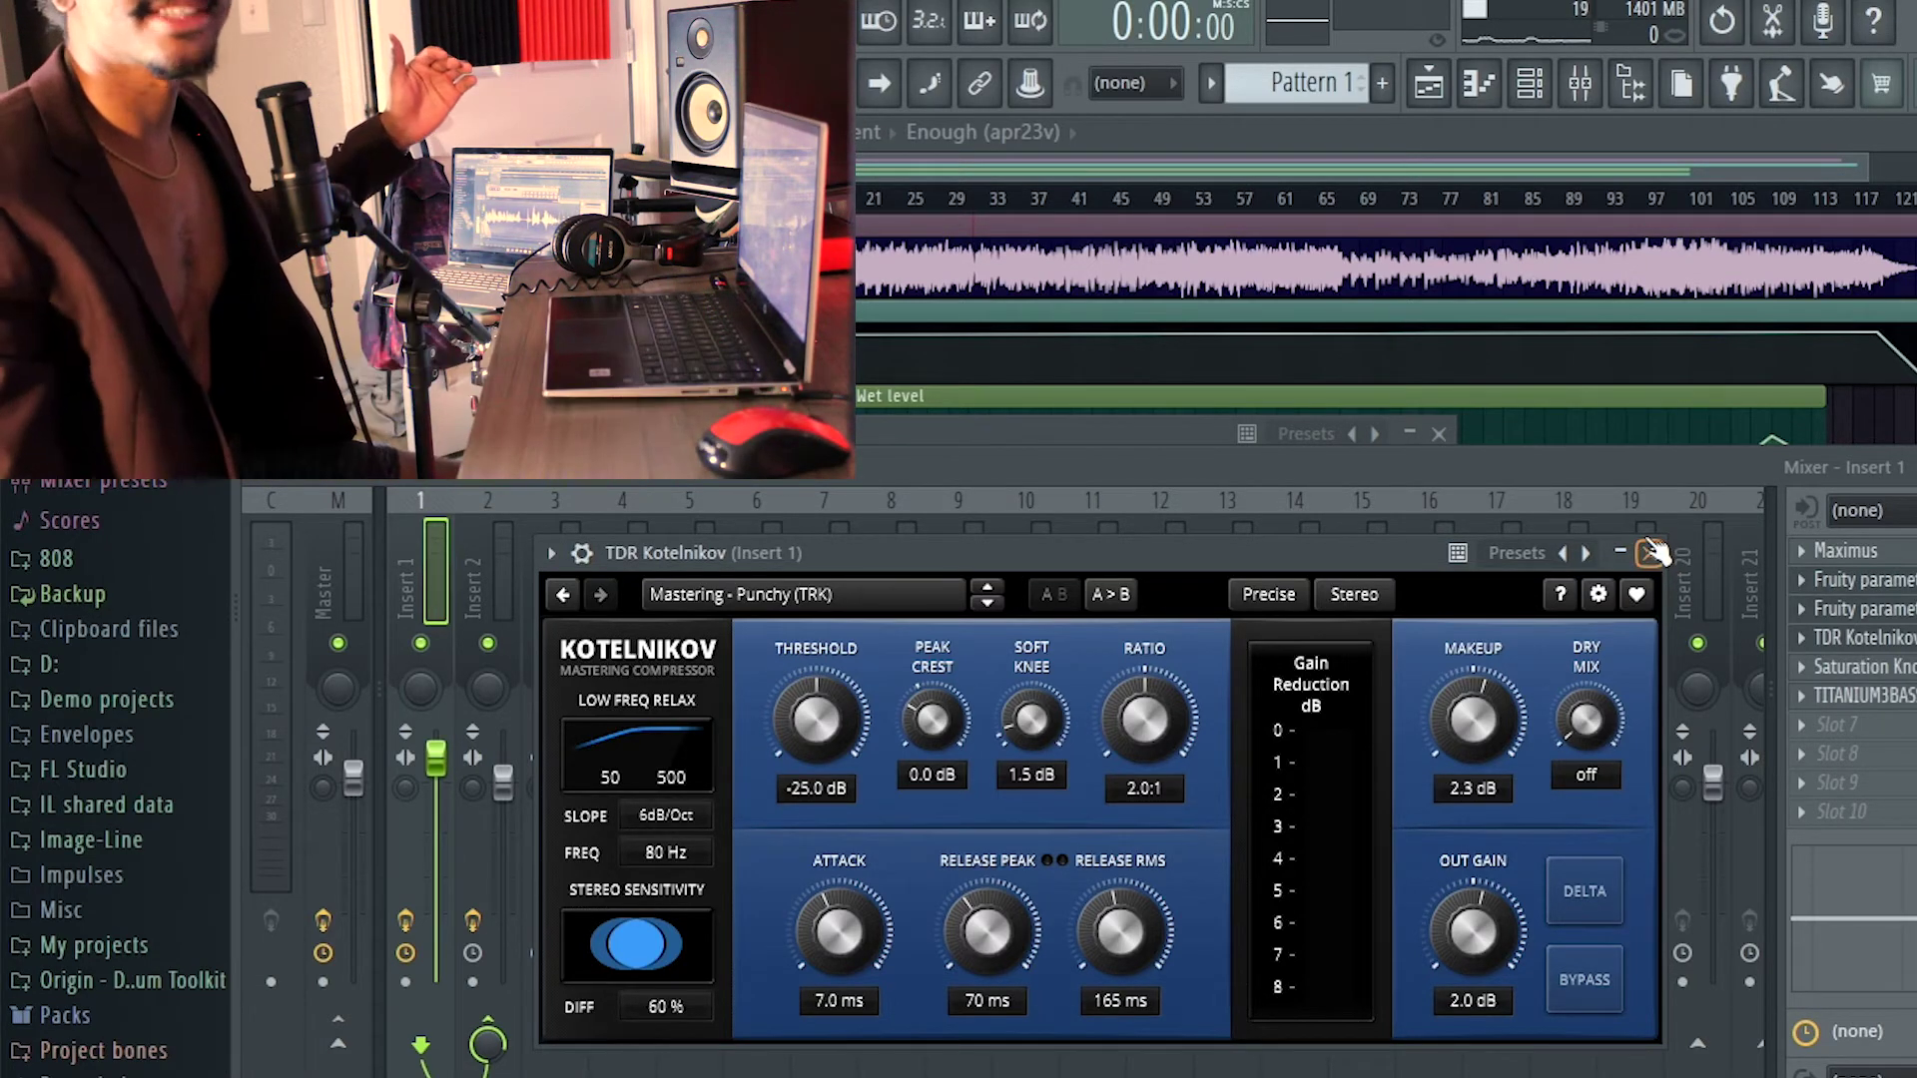
# Close the TDR Kotelnikov compressor and open Insert 1's Maximus limiter.
pyautogui.click(1650, 552)
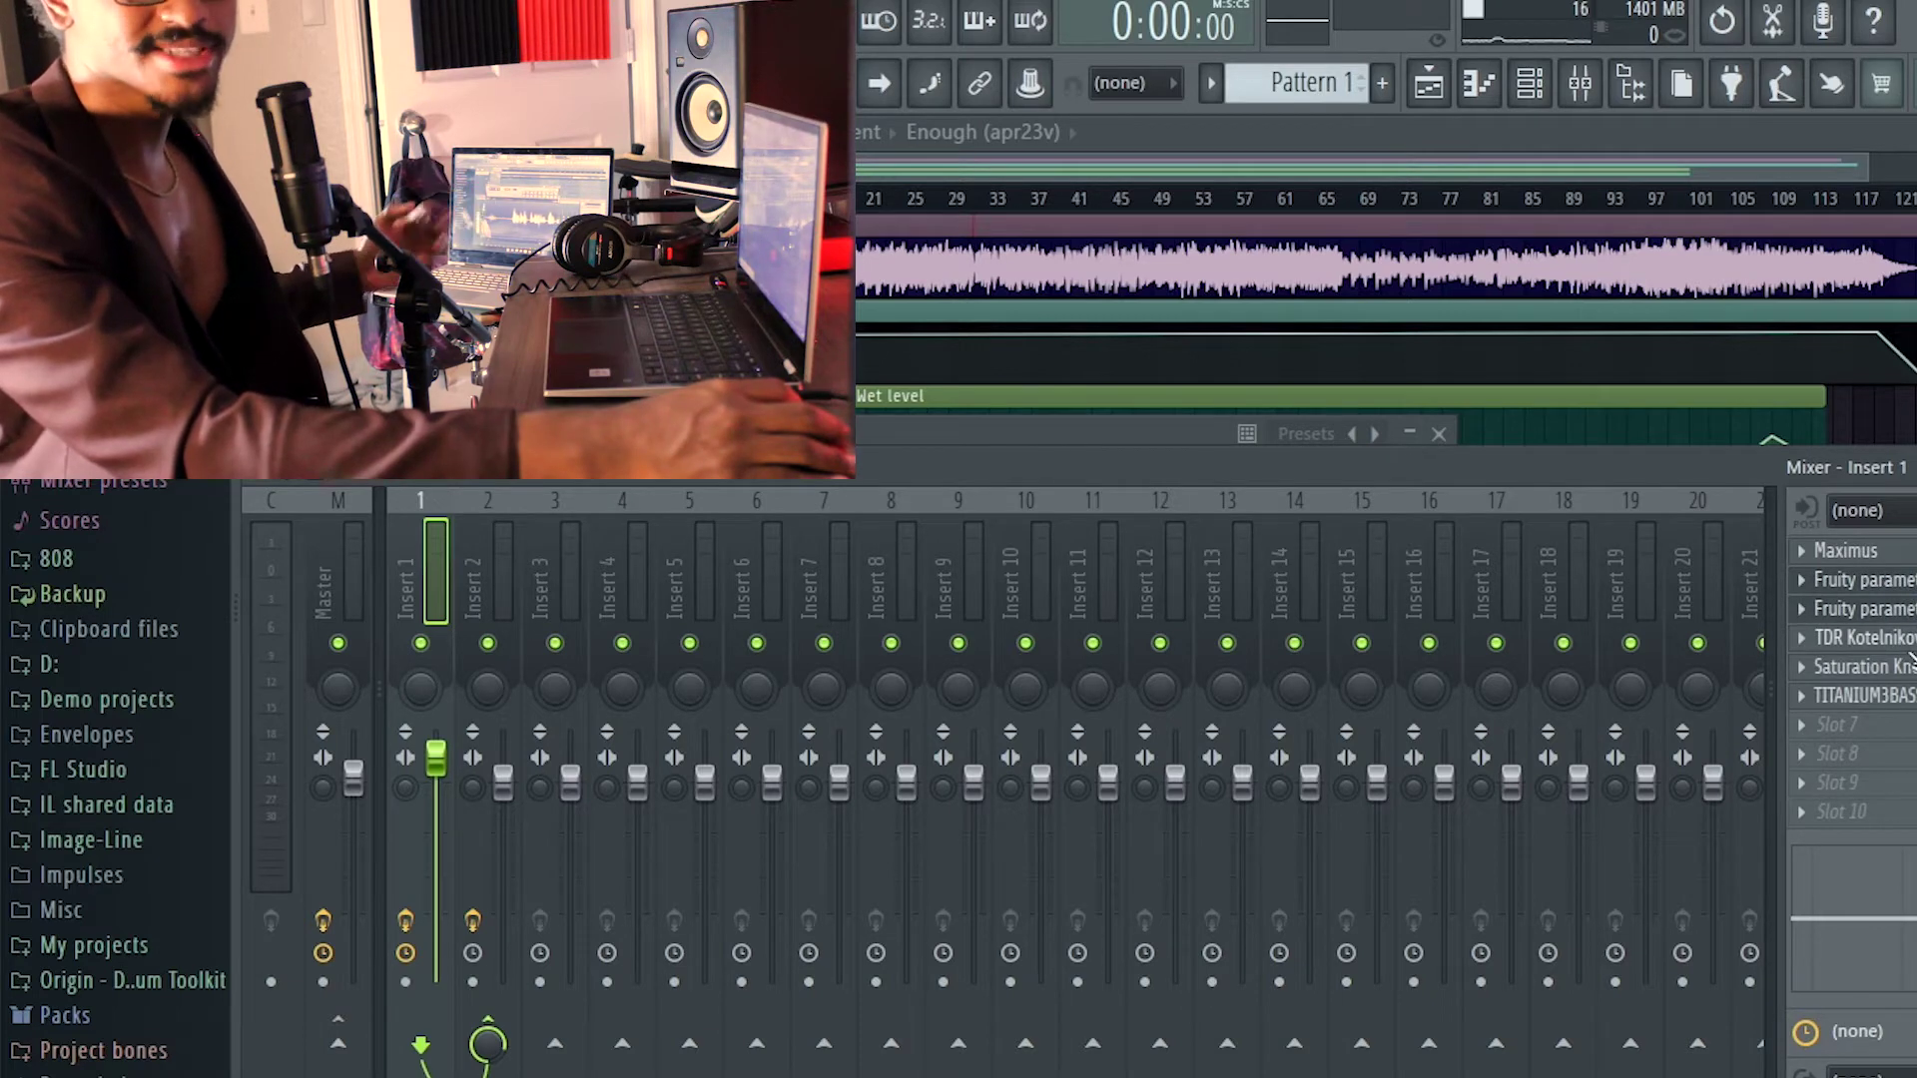
pyautogui.click(1847, 552)
pyautogui.click(1847, 552)
pyautogui.click(1847, 552)
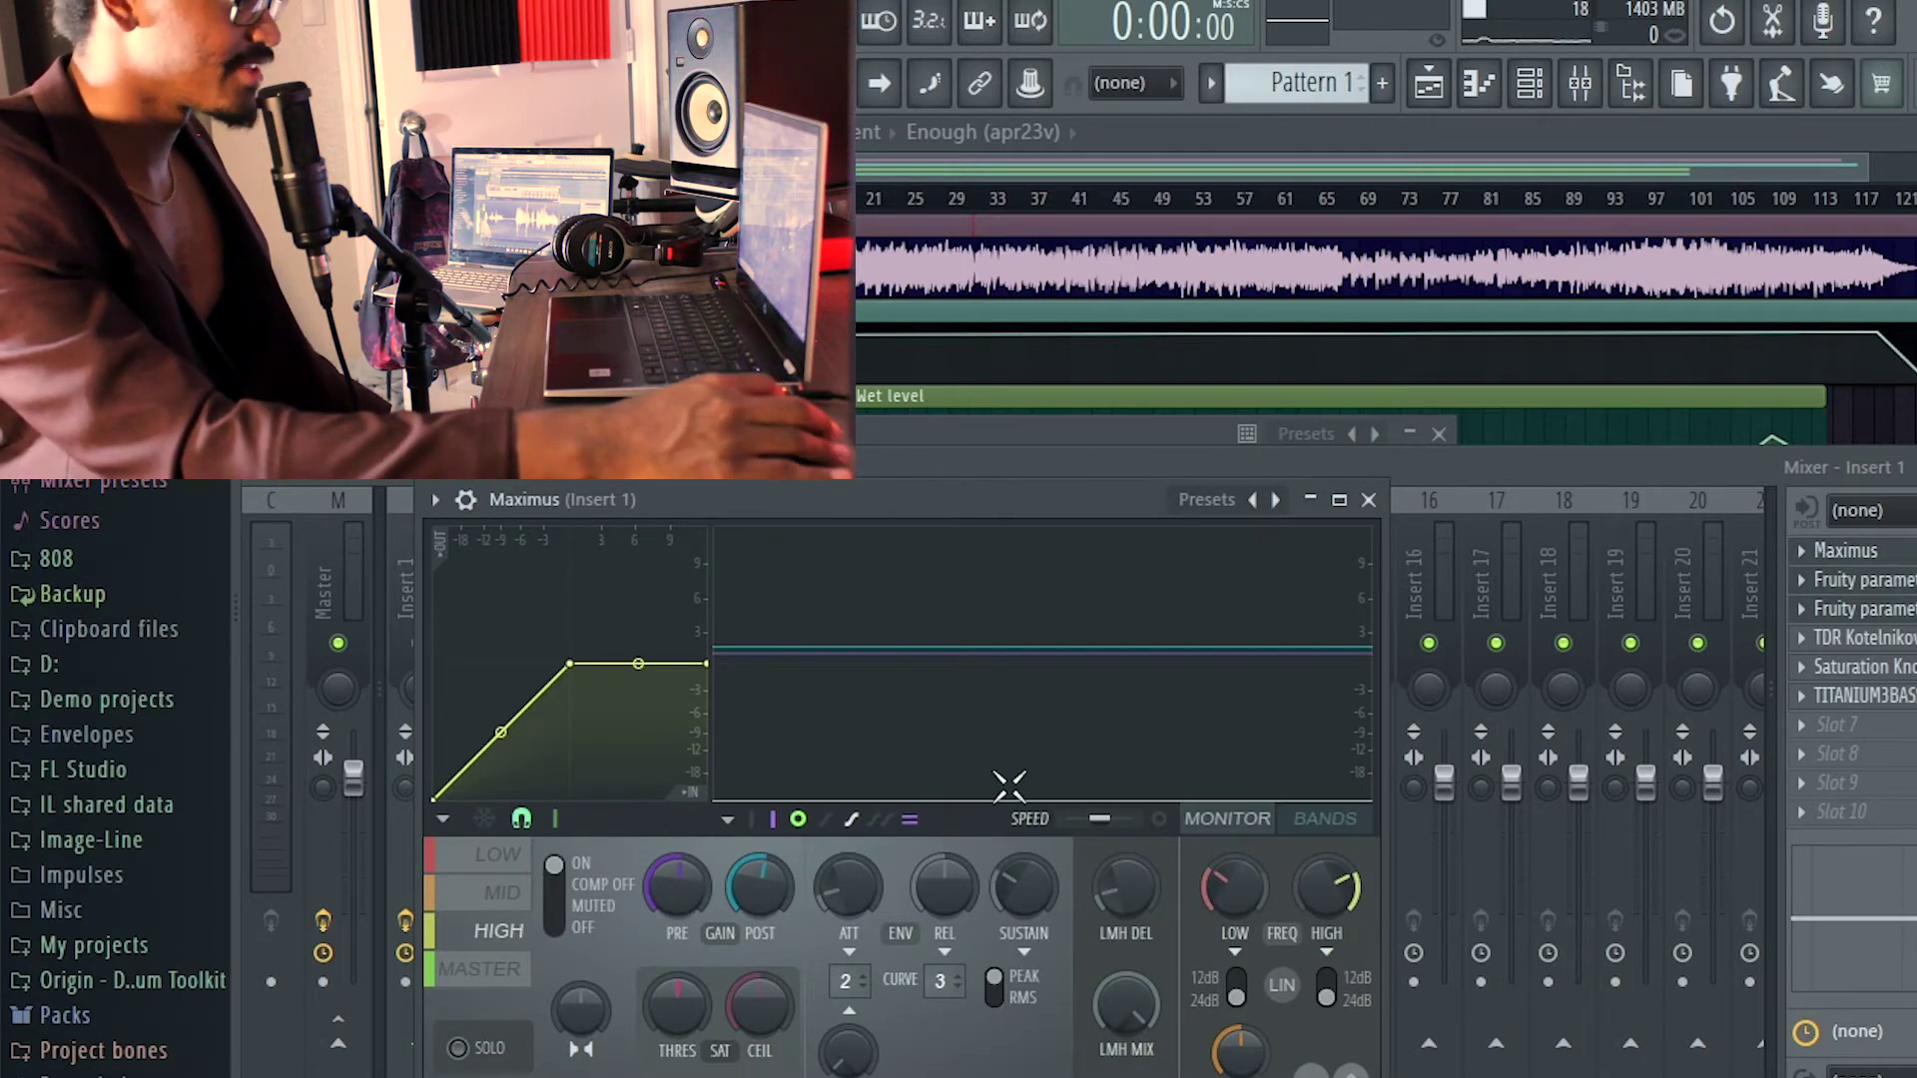
# Switch from FL Studio over to the Google Docs document.
pyautogui.hotkey('alt', 'Tab')
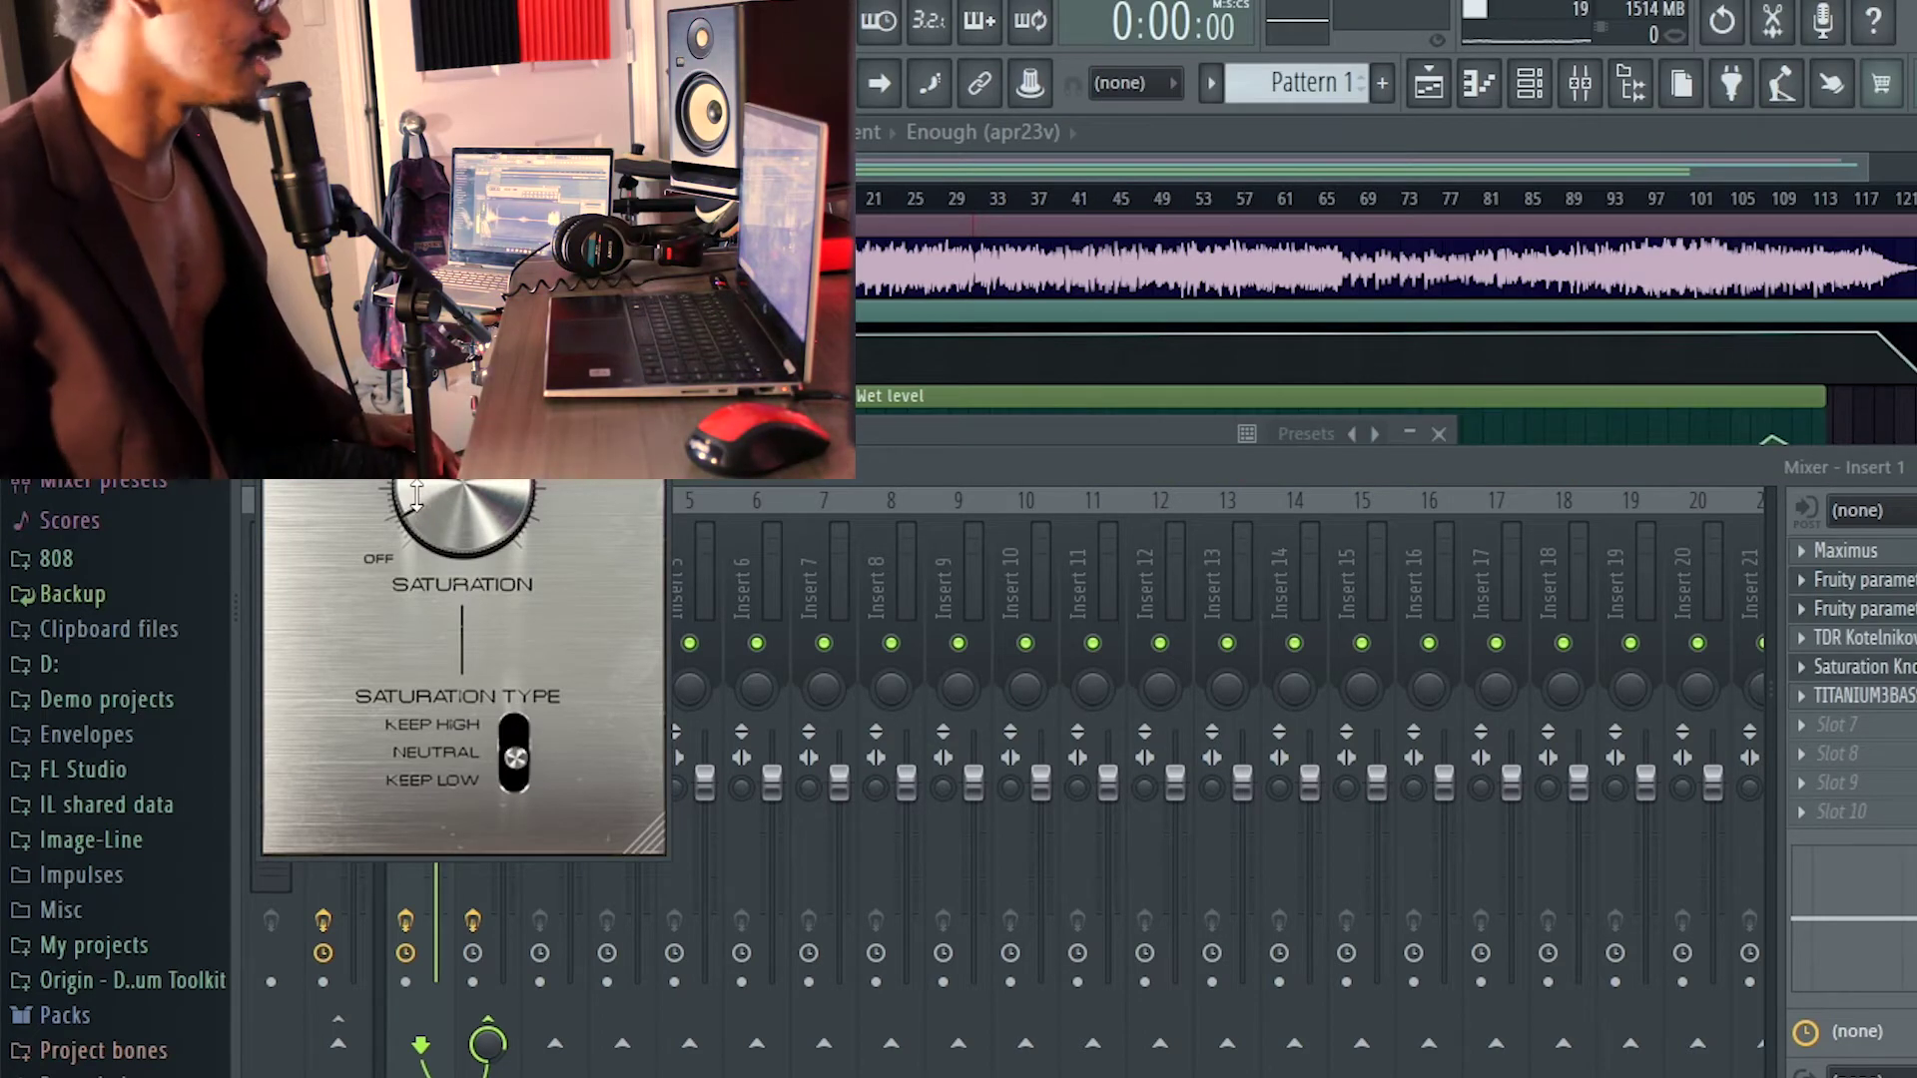
# Turn the Saturation Knob amount down, then open and close Insert 1's TITANIUM BASSTARD plugin.
pyautogui.moveTo(415, 496); pyautogui.dragTo(415, 530)
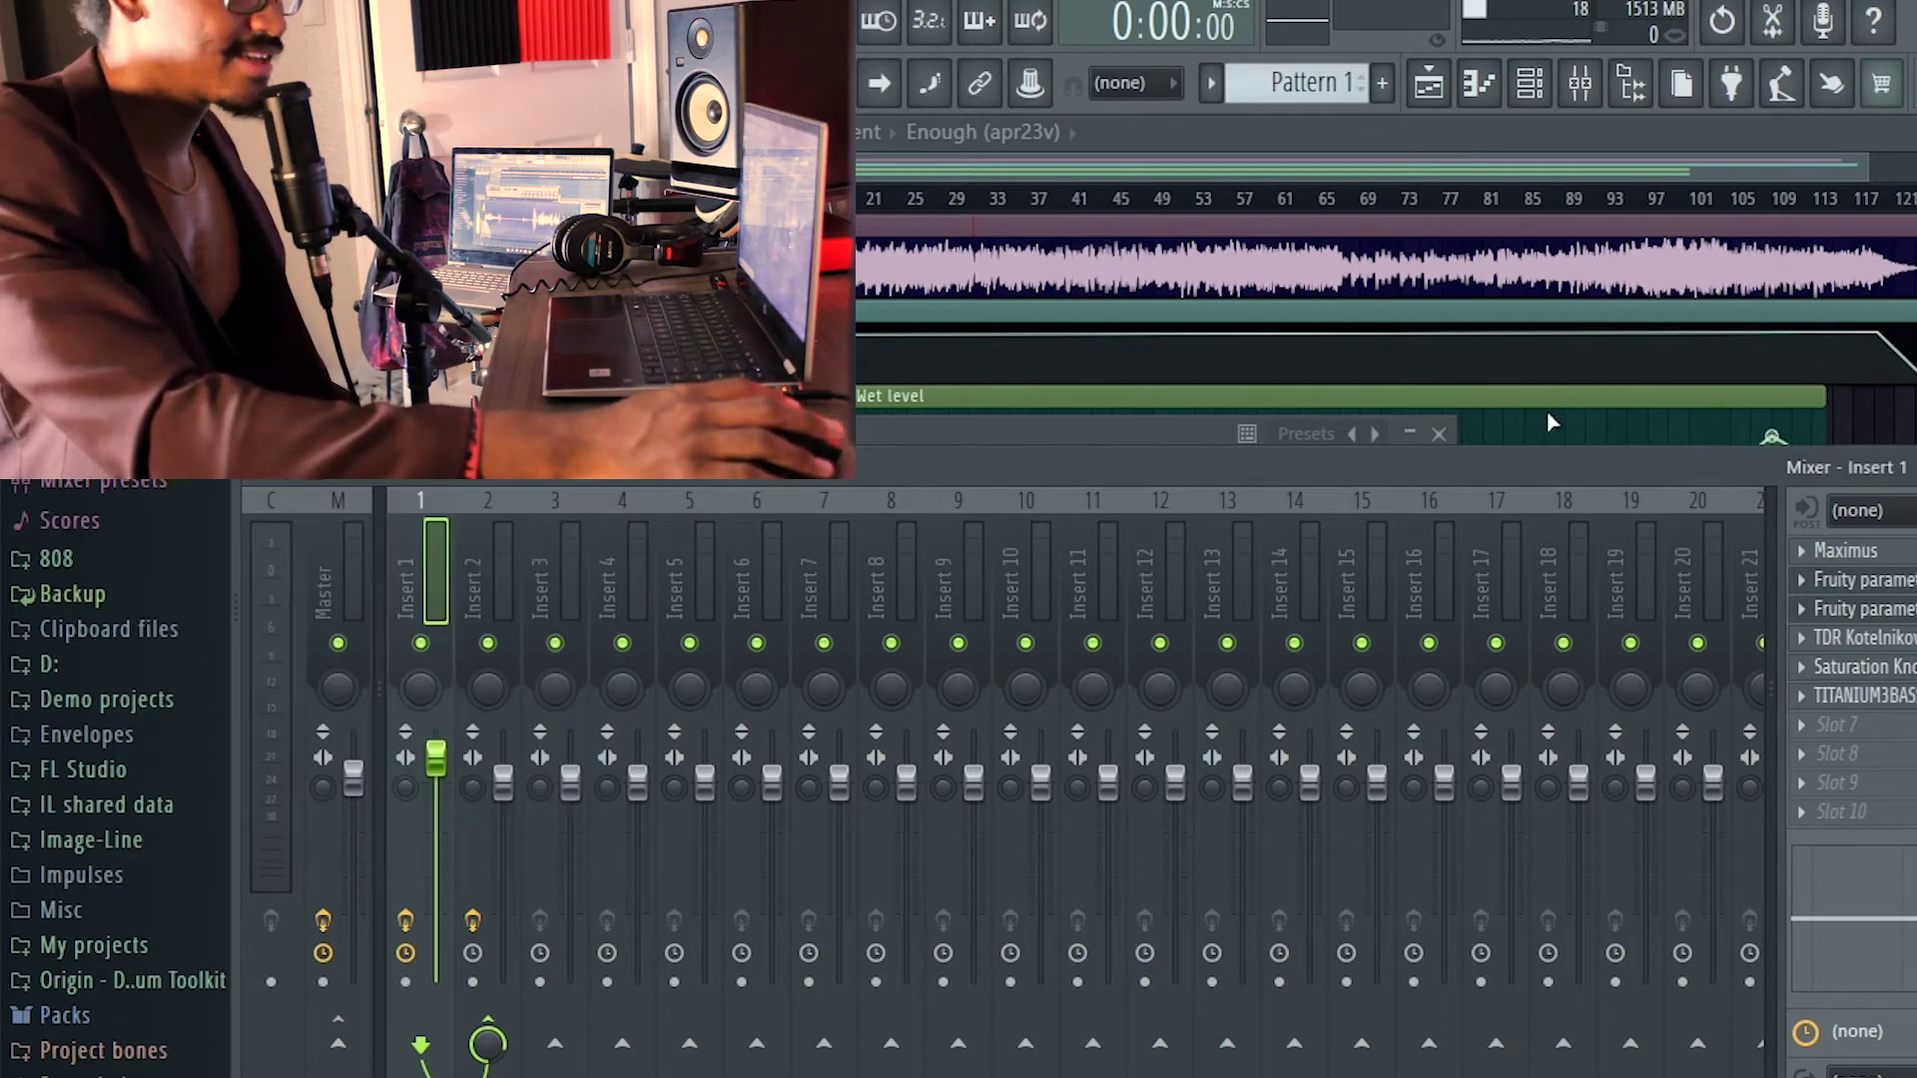
pyautogui.click(1810, 697)
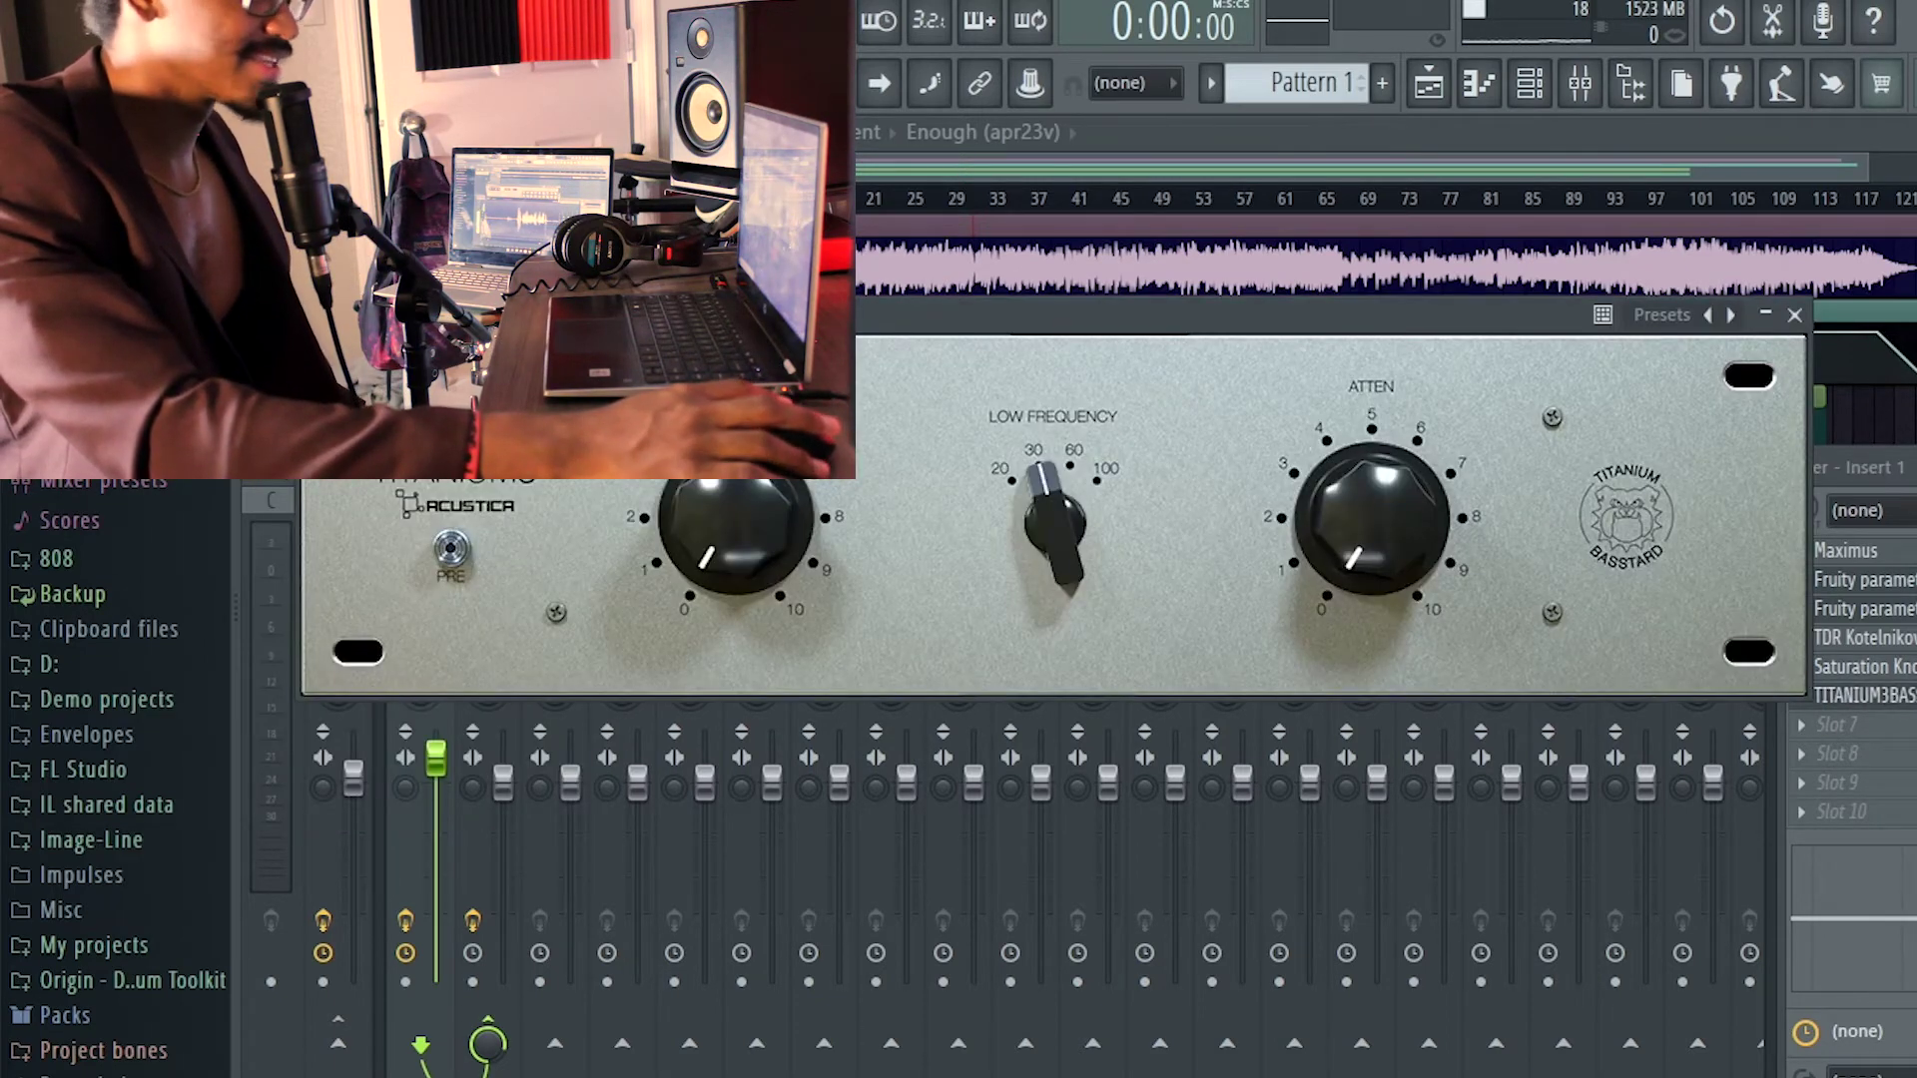
pyautogui.click(1797, 317)
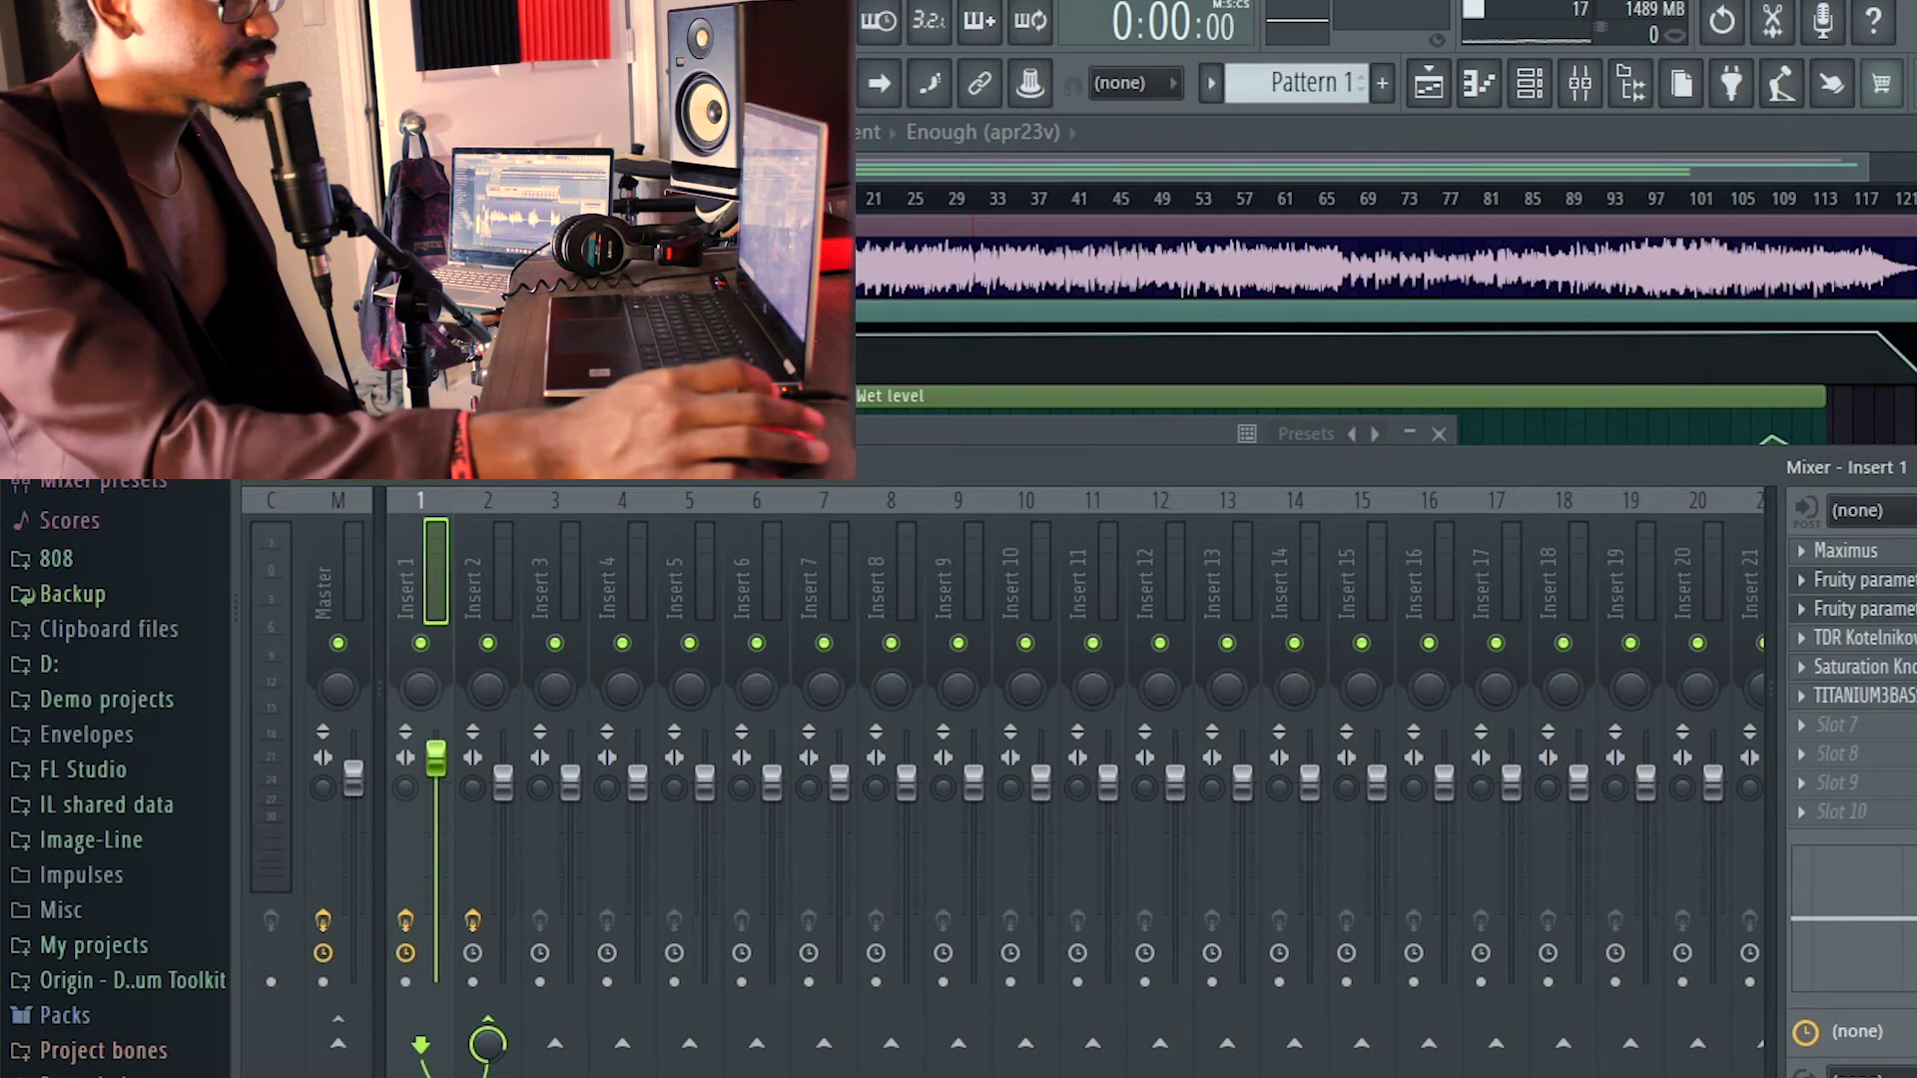
# Review the business plan document, then return to FL Studio and select the Master strip.
pyautogui.moveTo(1066, 1077)
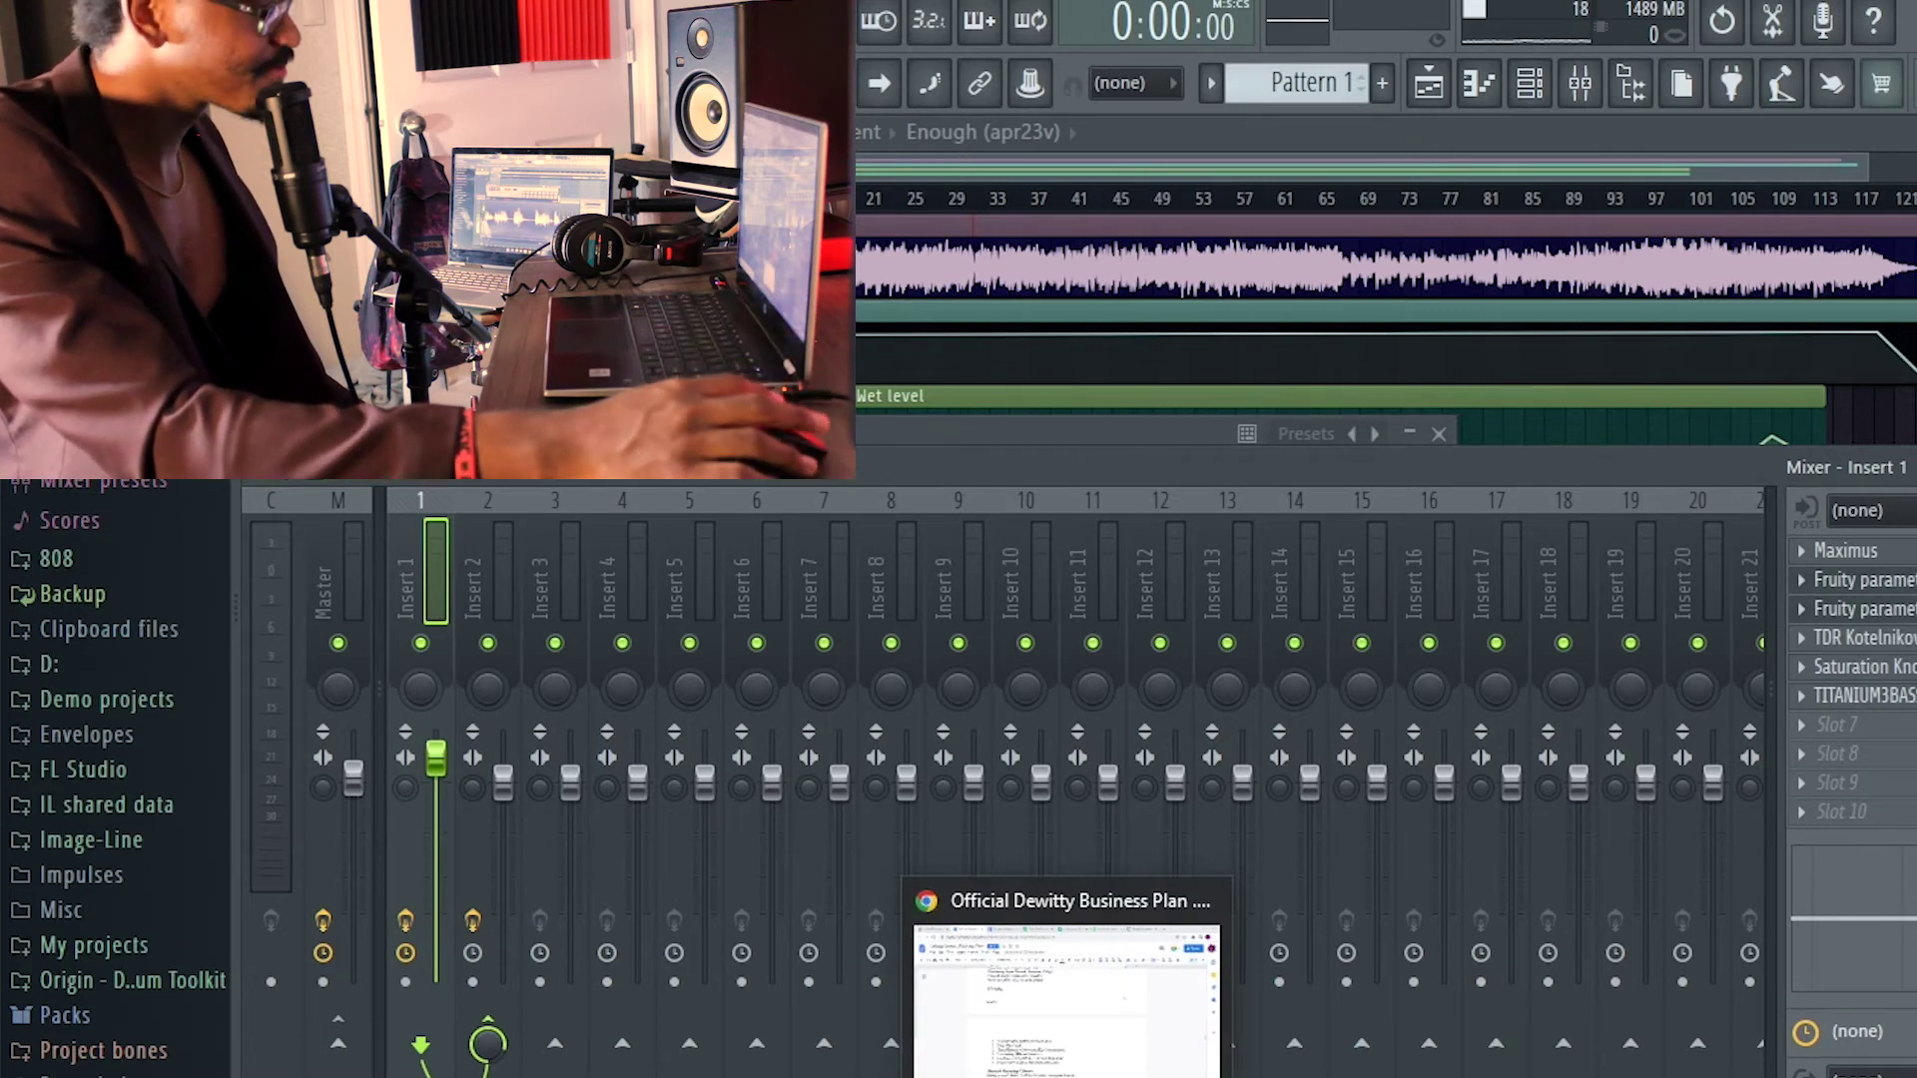
pyautogui.click(1061, 988)
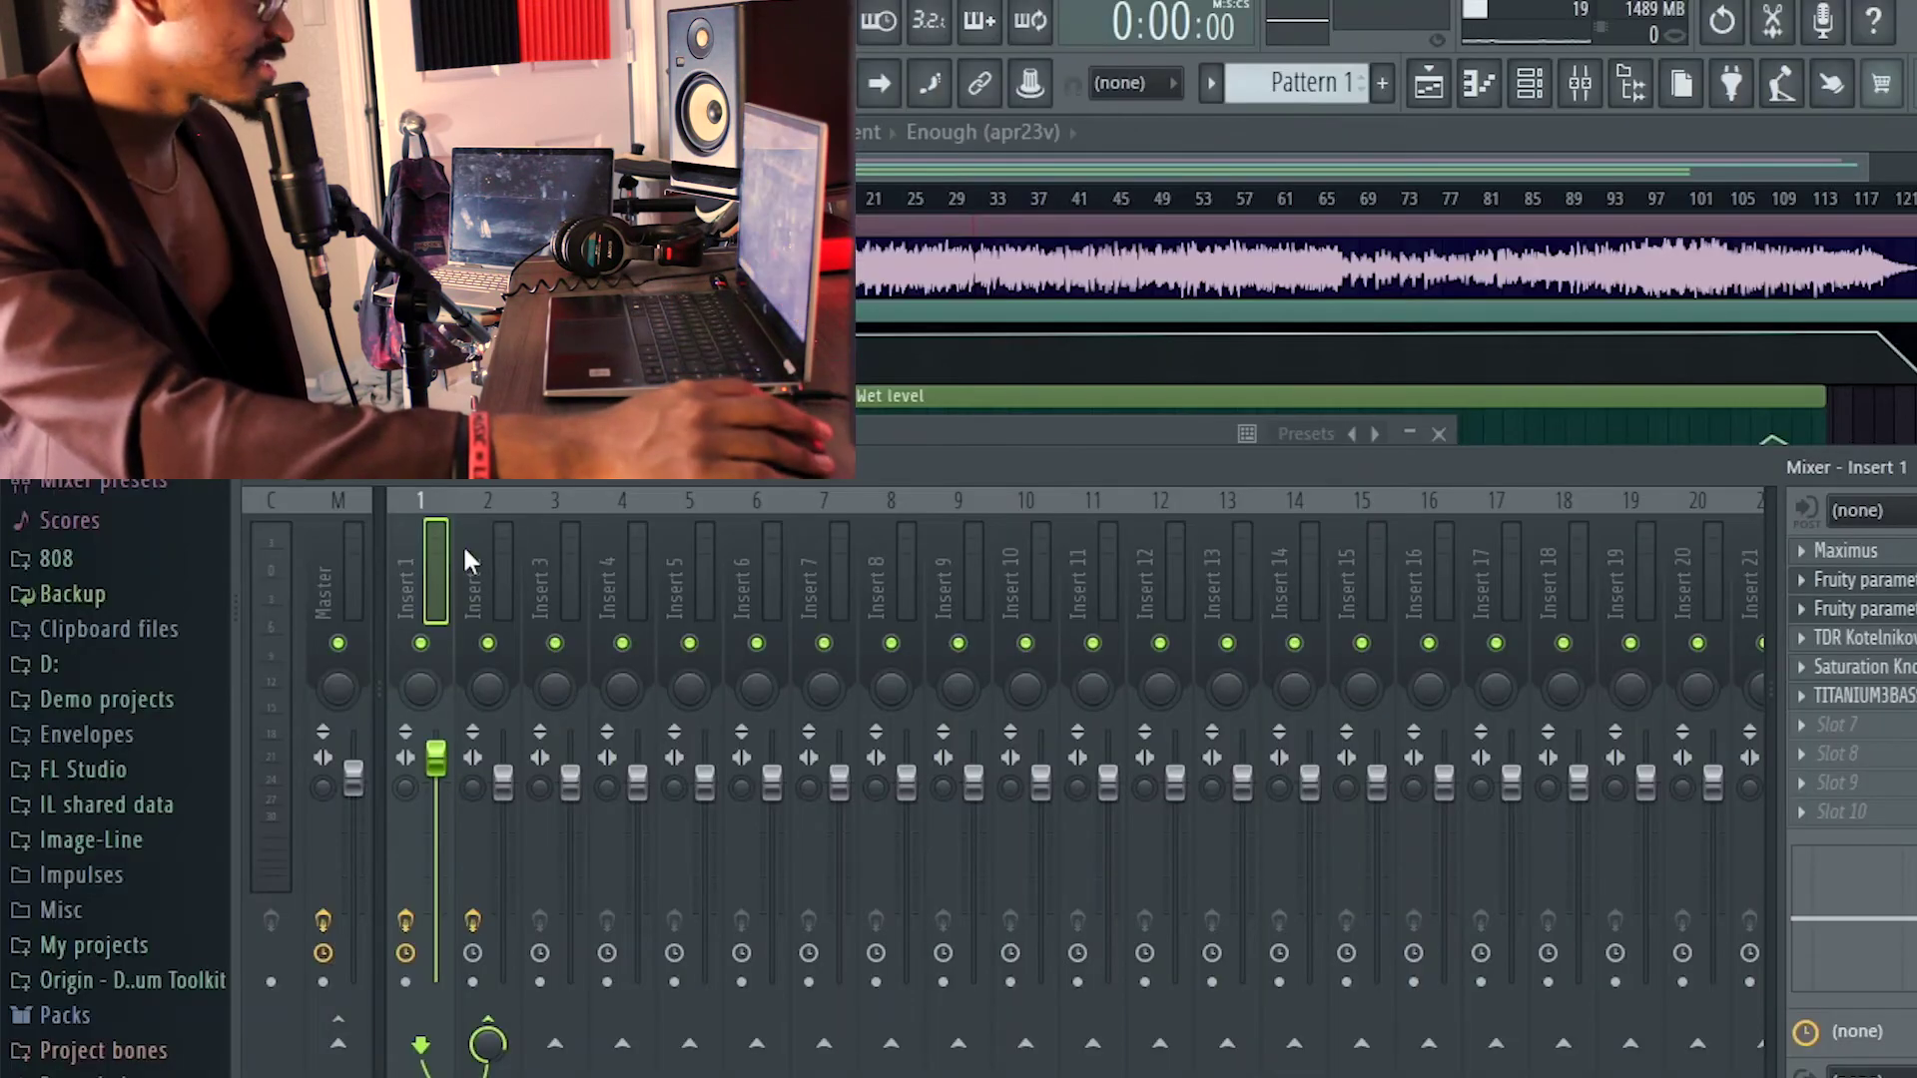
pyautogui.click(341, 494)
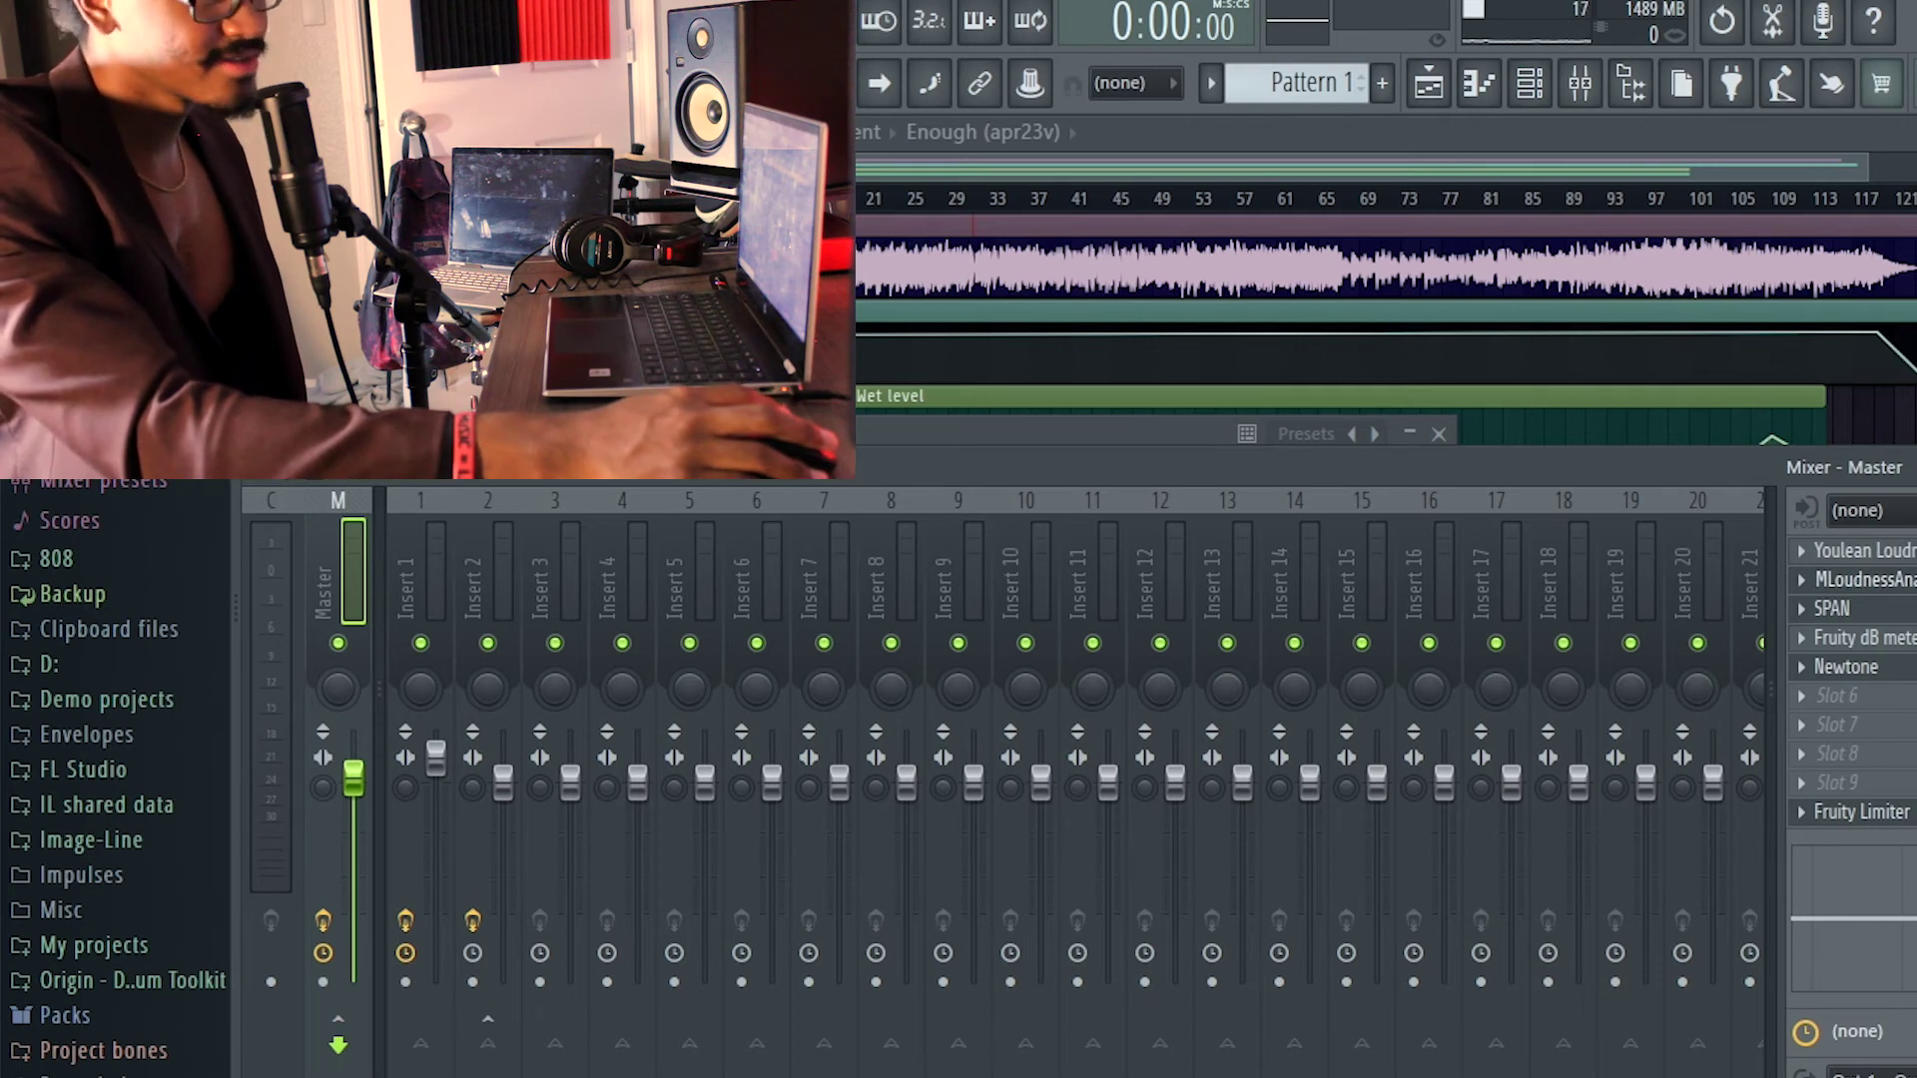
# Open MLoudnessAnalyzer and Youlean Loudness Meter 2 on Master to read about -13 LUFS integrated.
pyautogui.click(1859, 579)
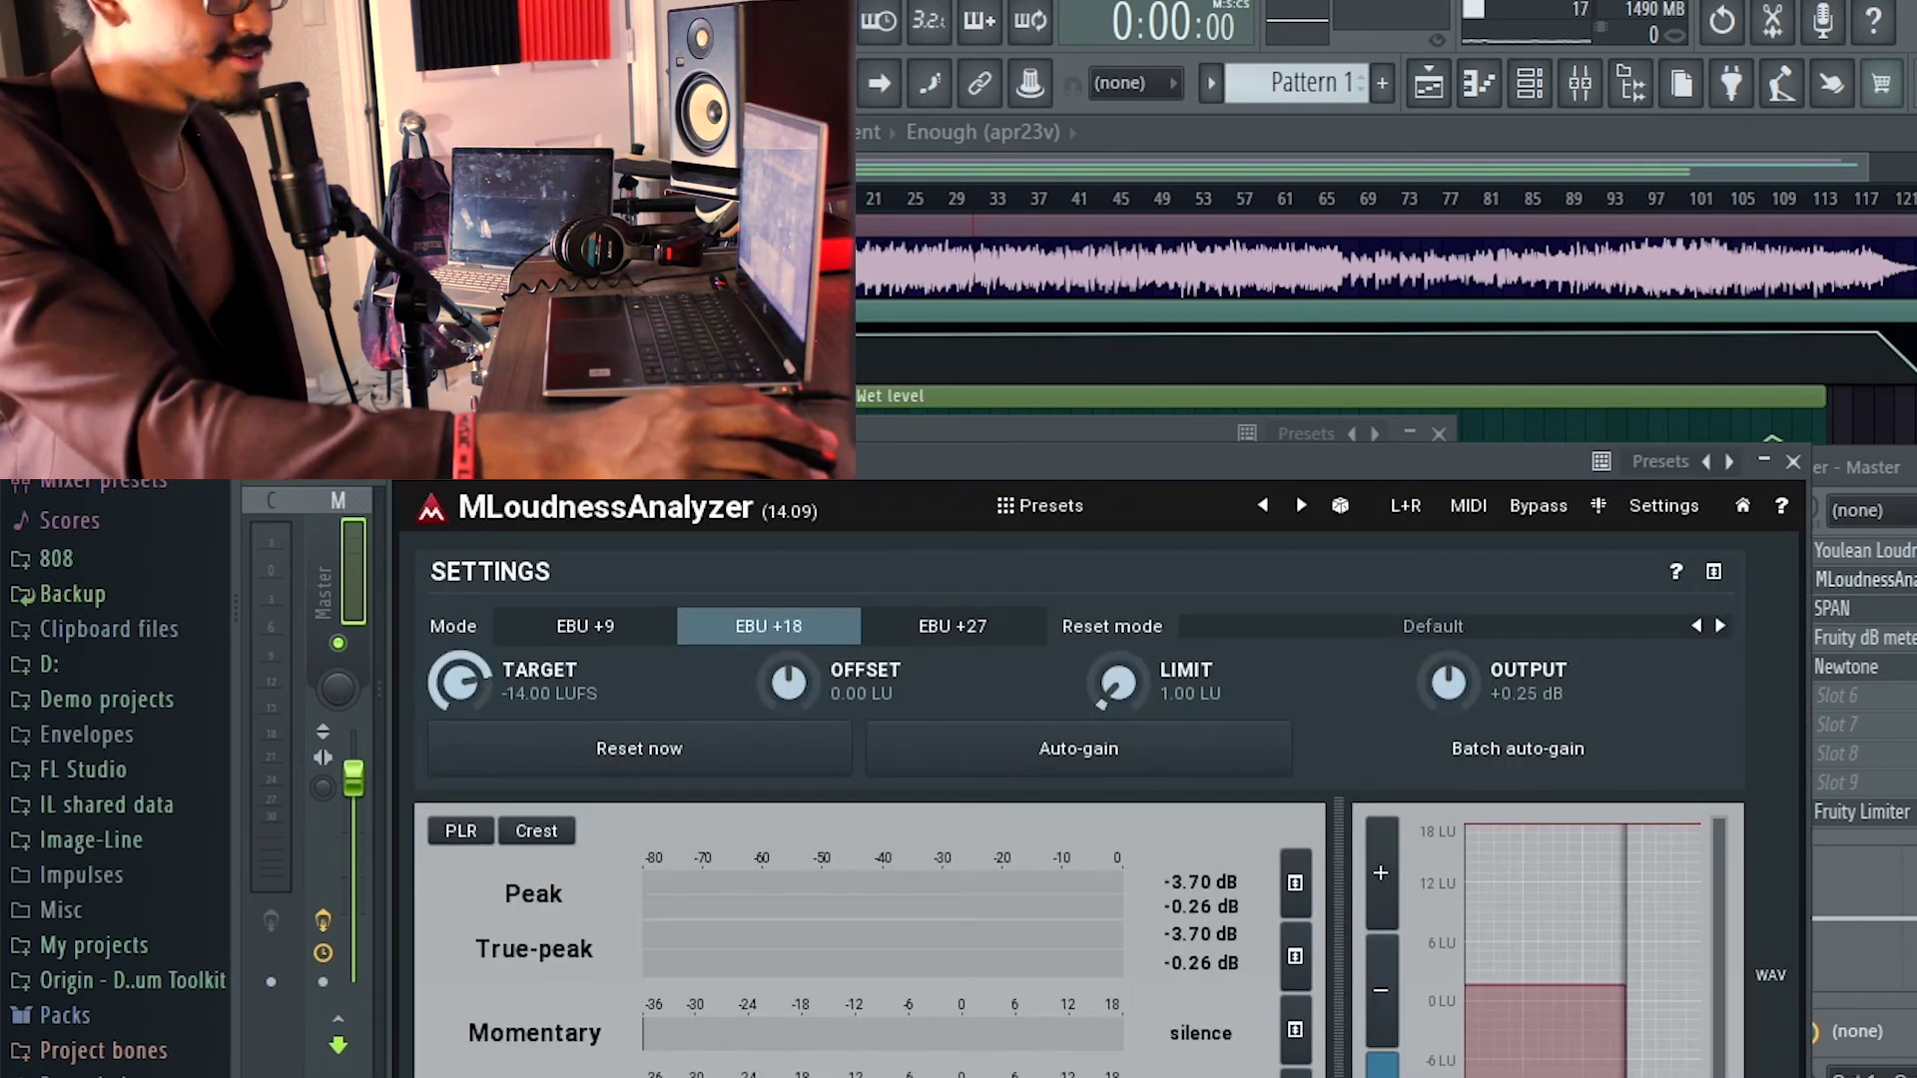
pyautogui.click(1862, 551)
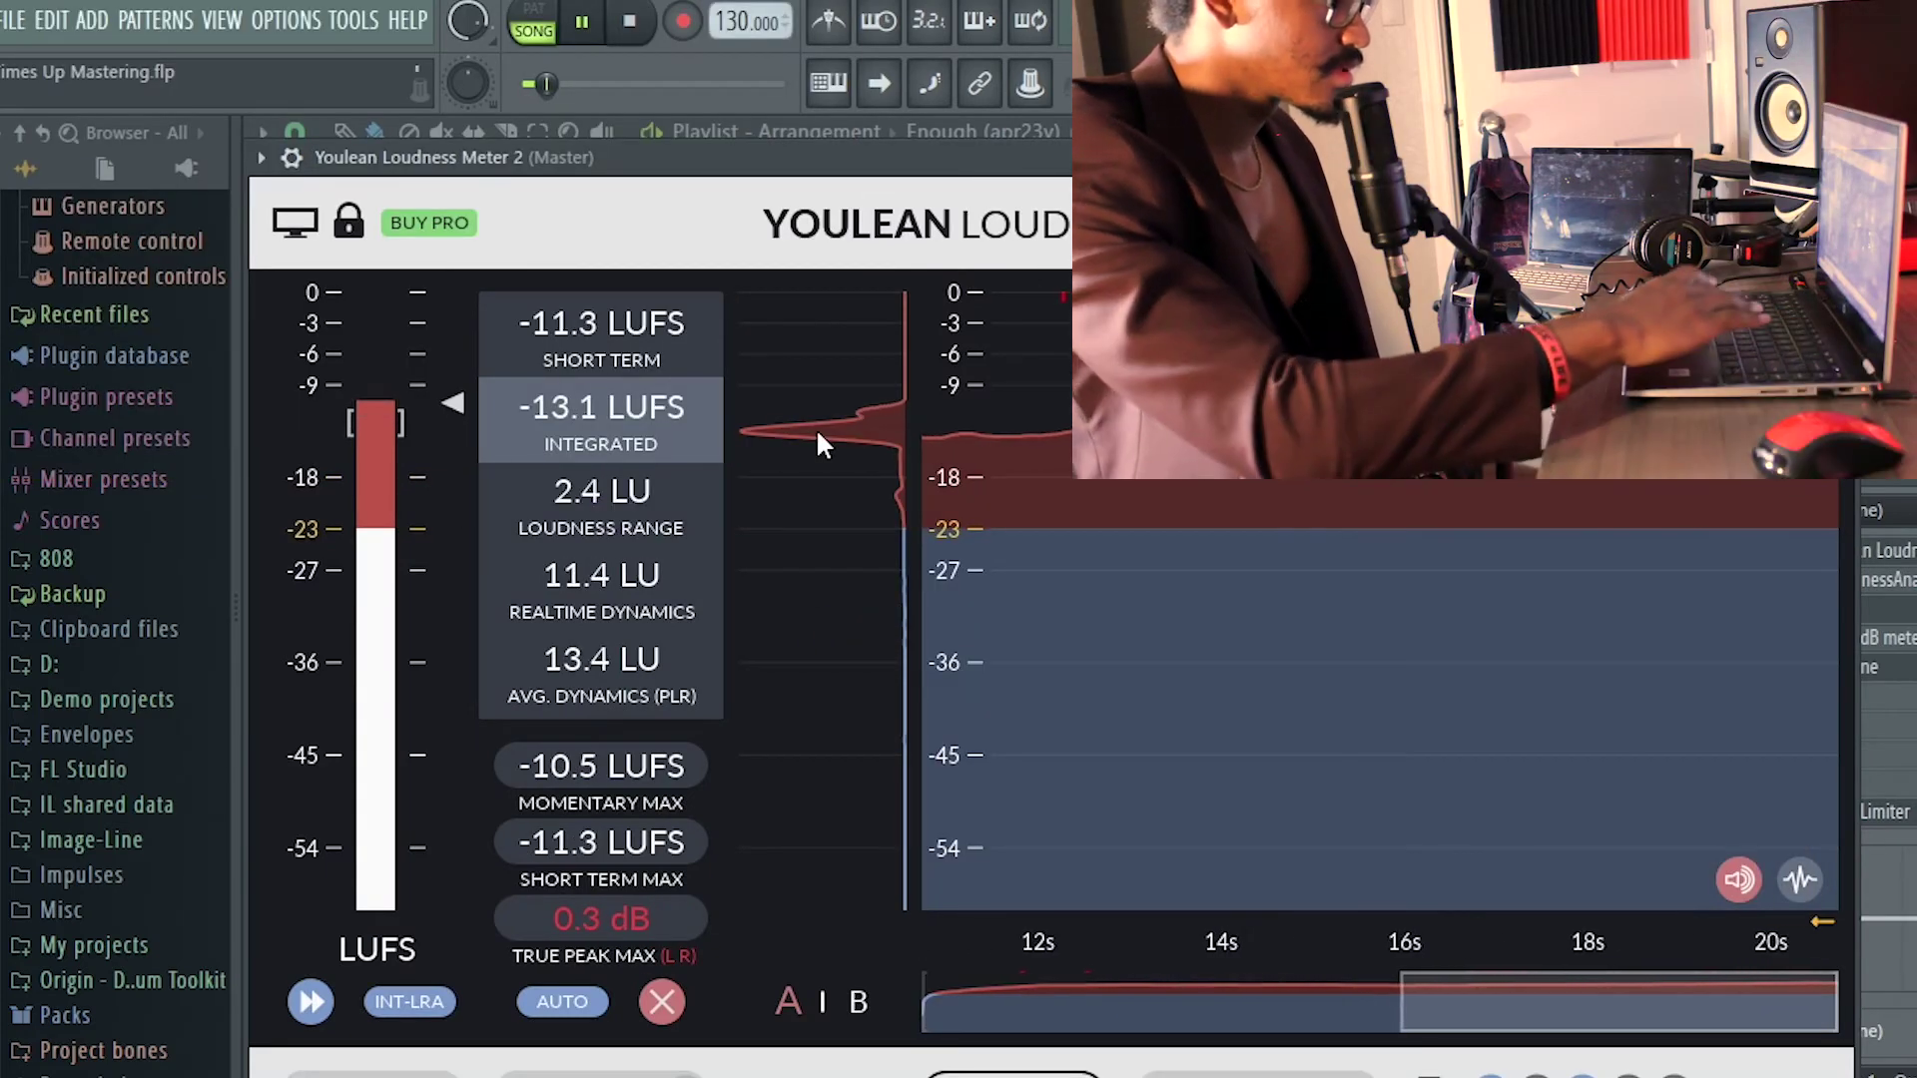
pyautogui.press('space')
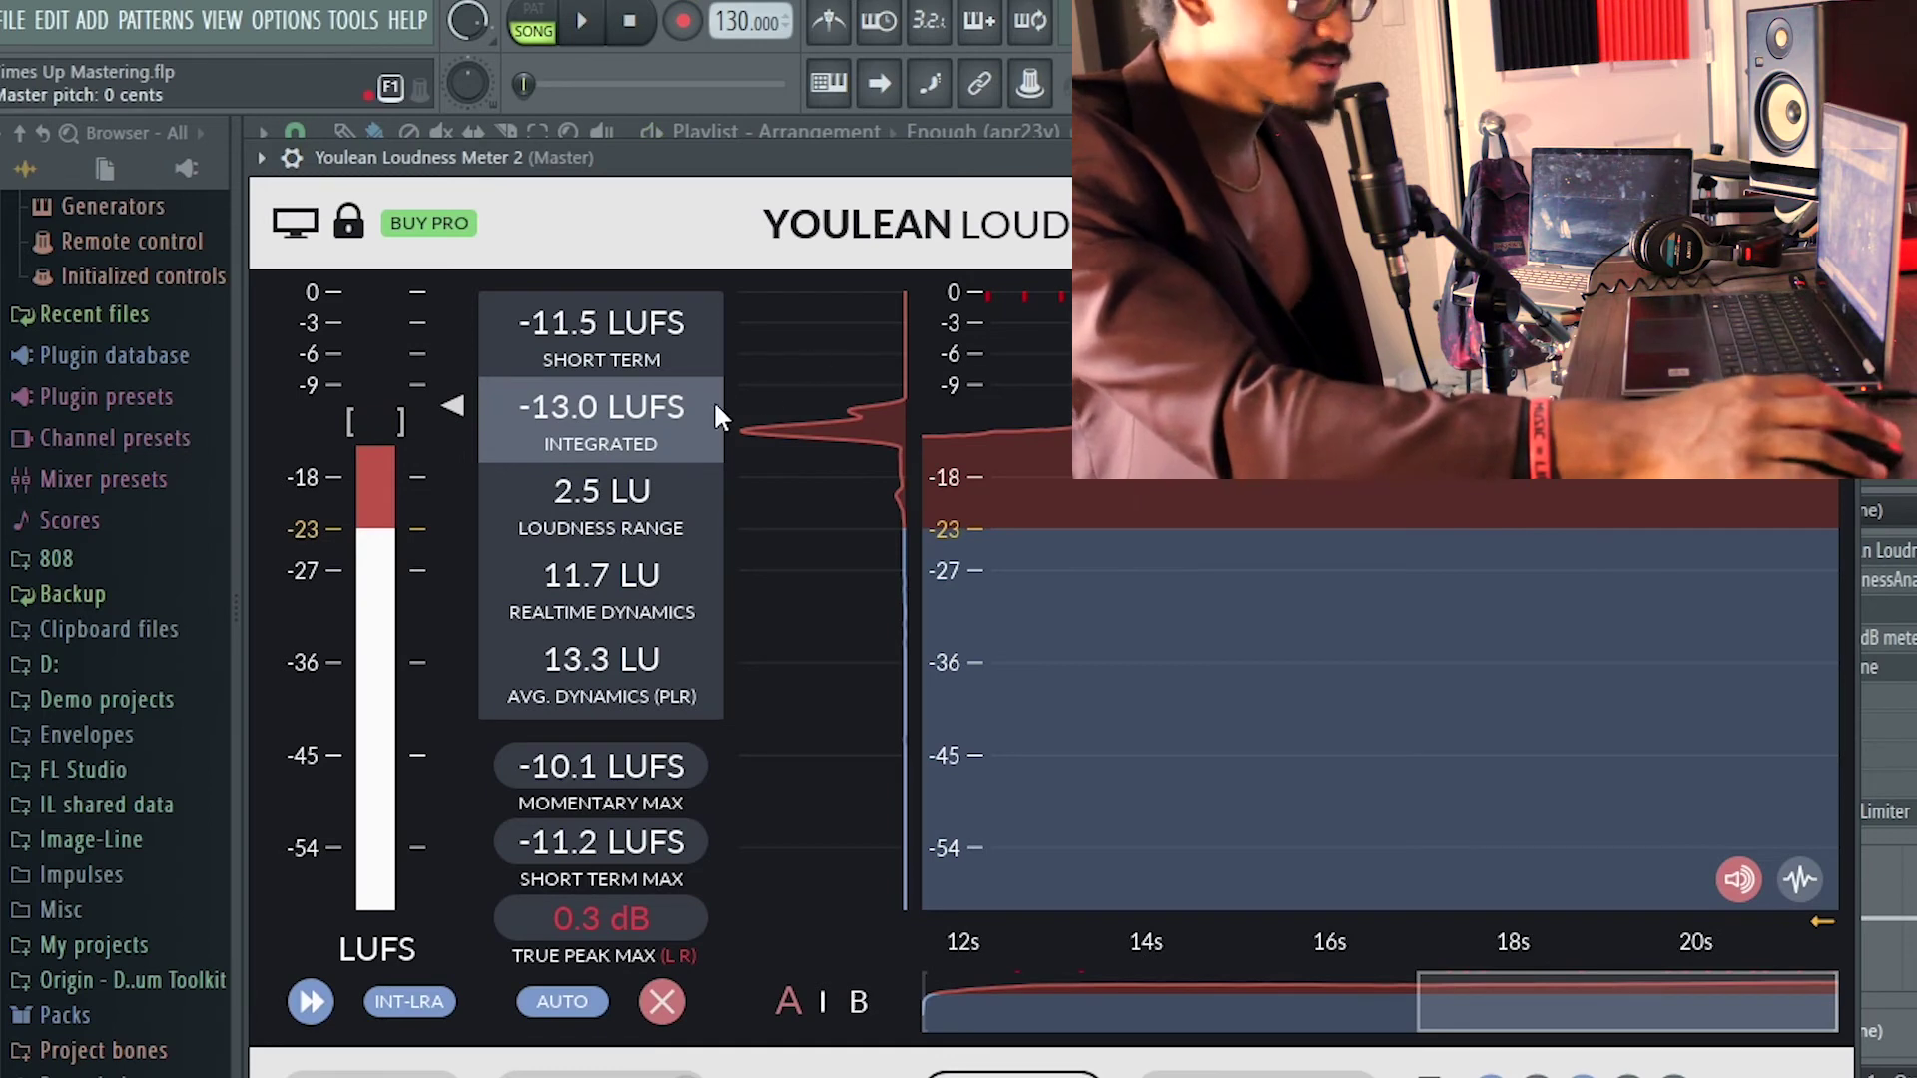
pyautogui.press('F9')
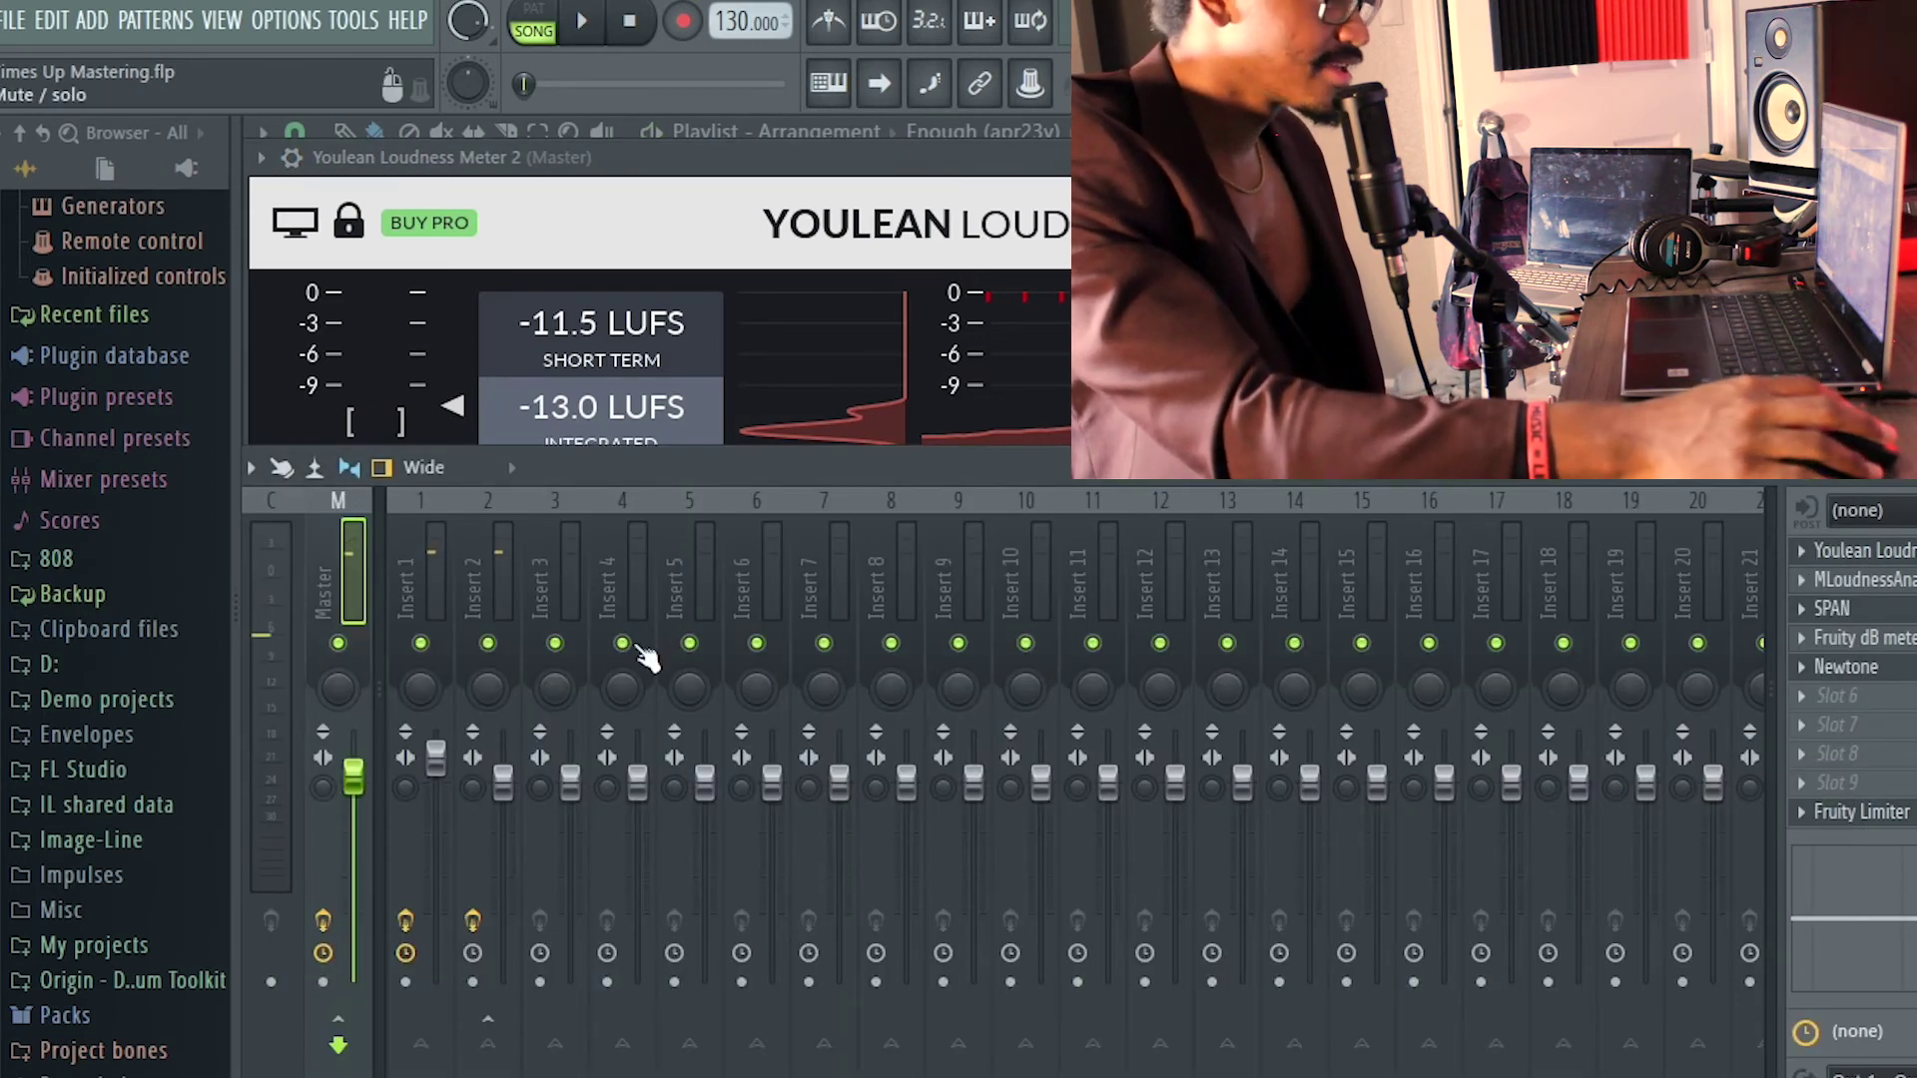
# Trim MLoudnessAnalyzer's output gain to -0.39 dB, then bring Youlean Loudness Meter forward.
pyautogui.click(1857, 579)
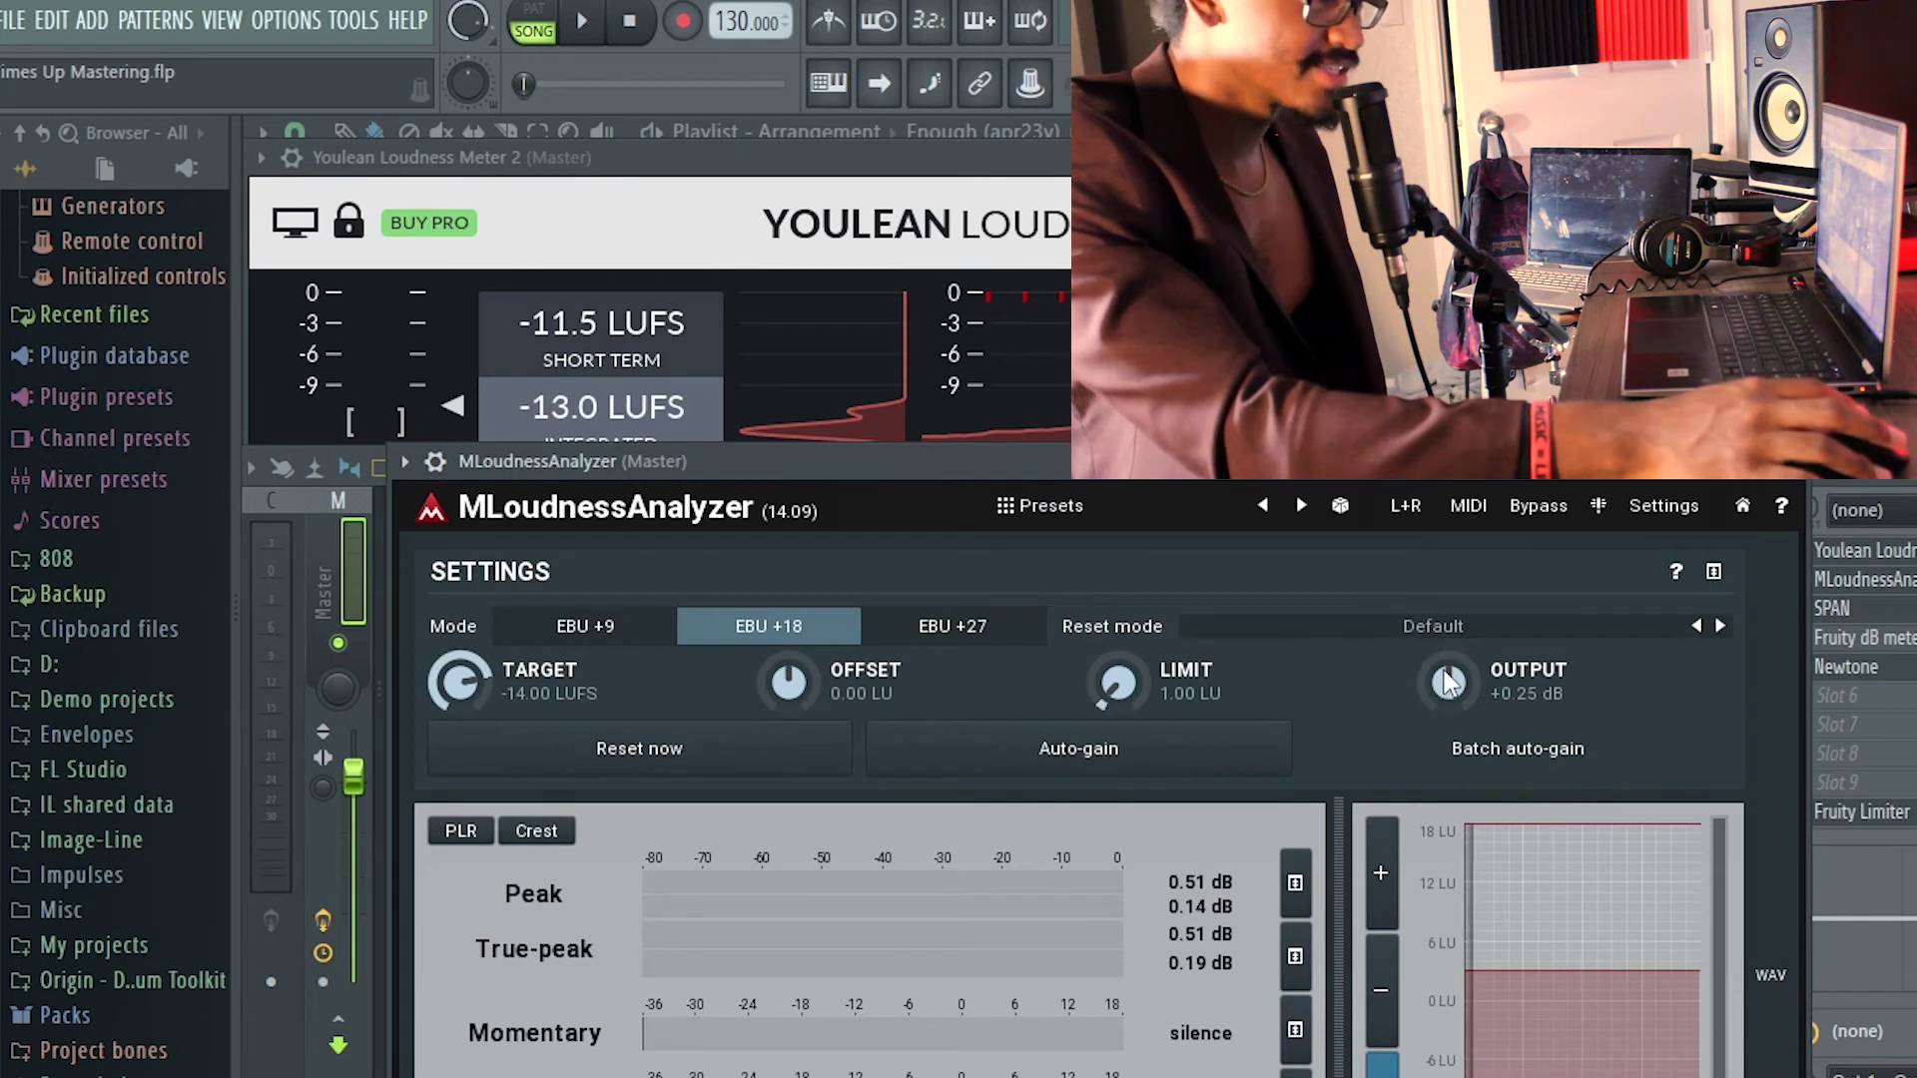
pyautogui.moveTo(1448, 682)
pyautogui.mouseDown()
pyautogui.moveTo(1448, 719)
pyautogui.moveTo(1448, 689)
pyautogui.mouseUp()
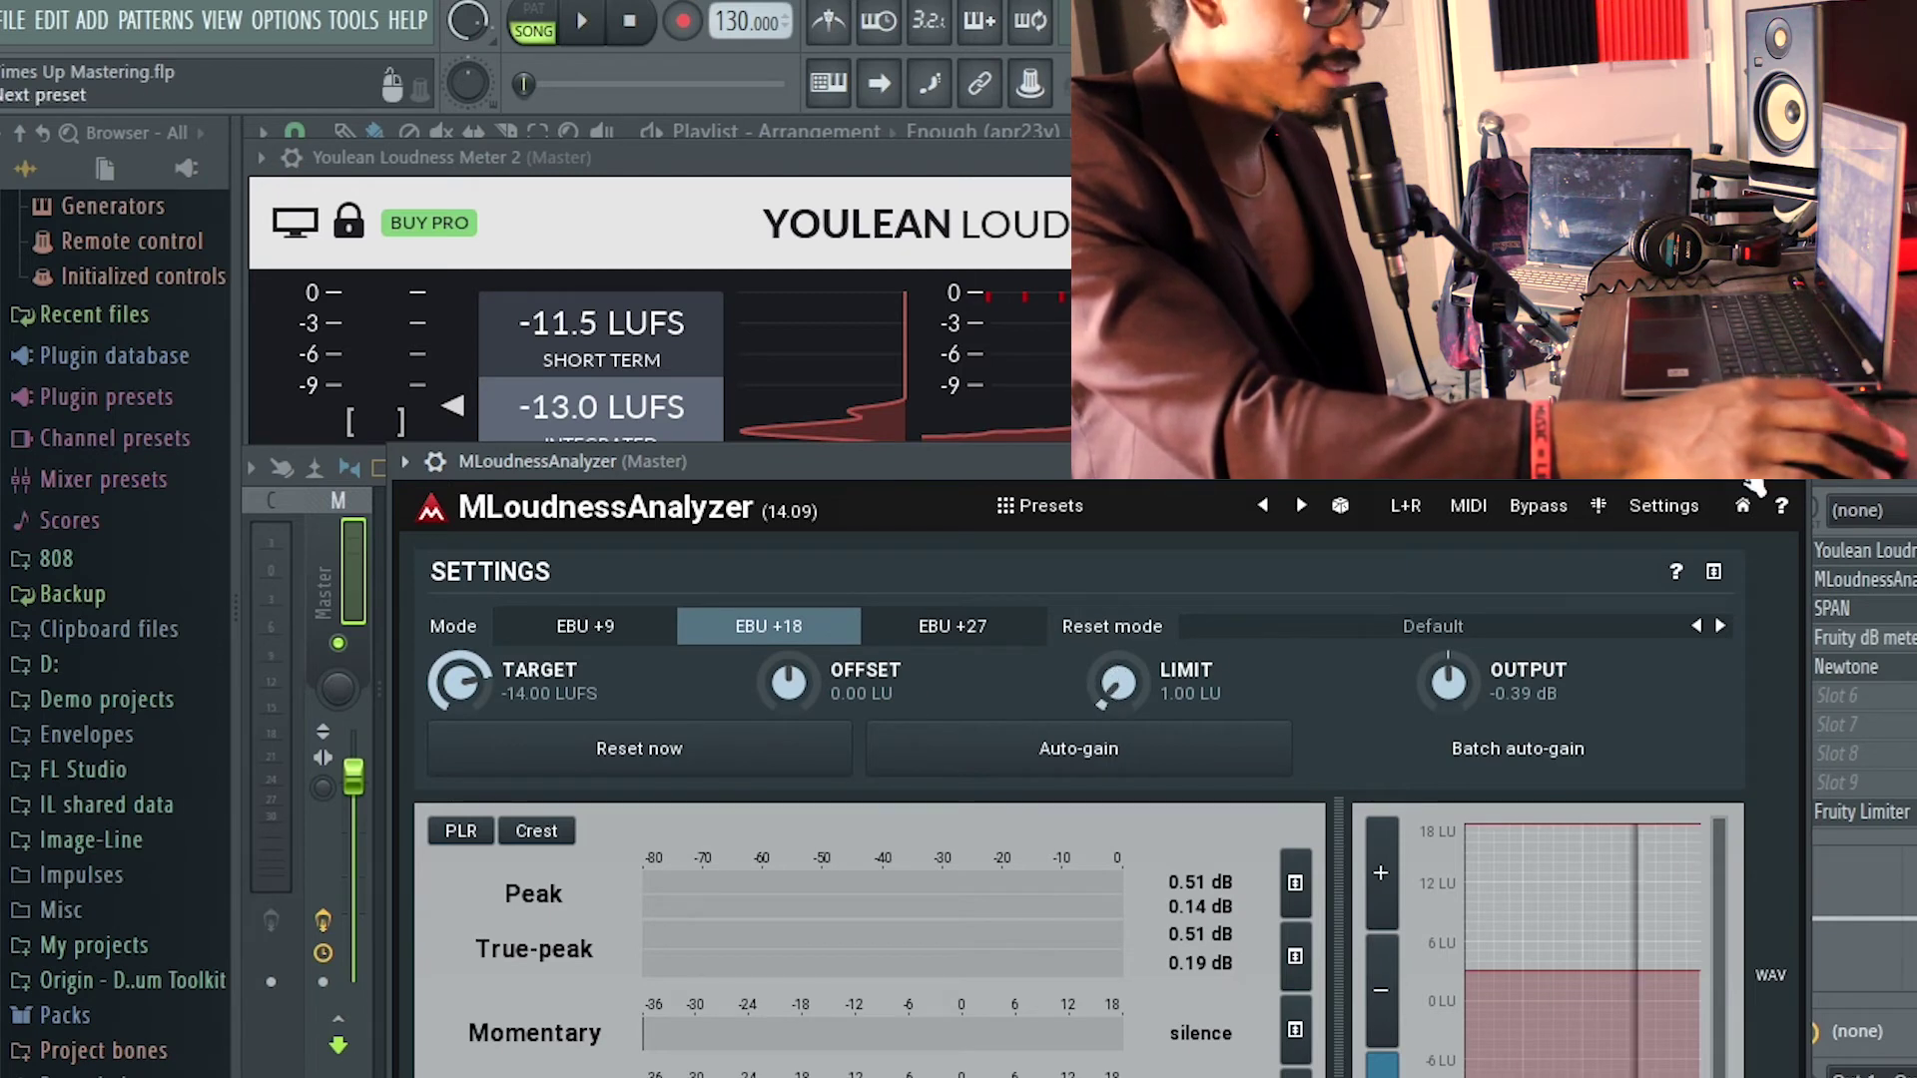
pyautogui.click(1790, 461)
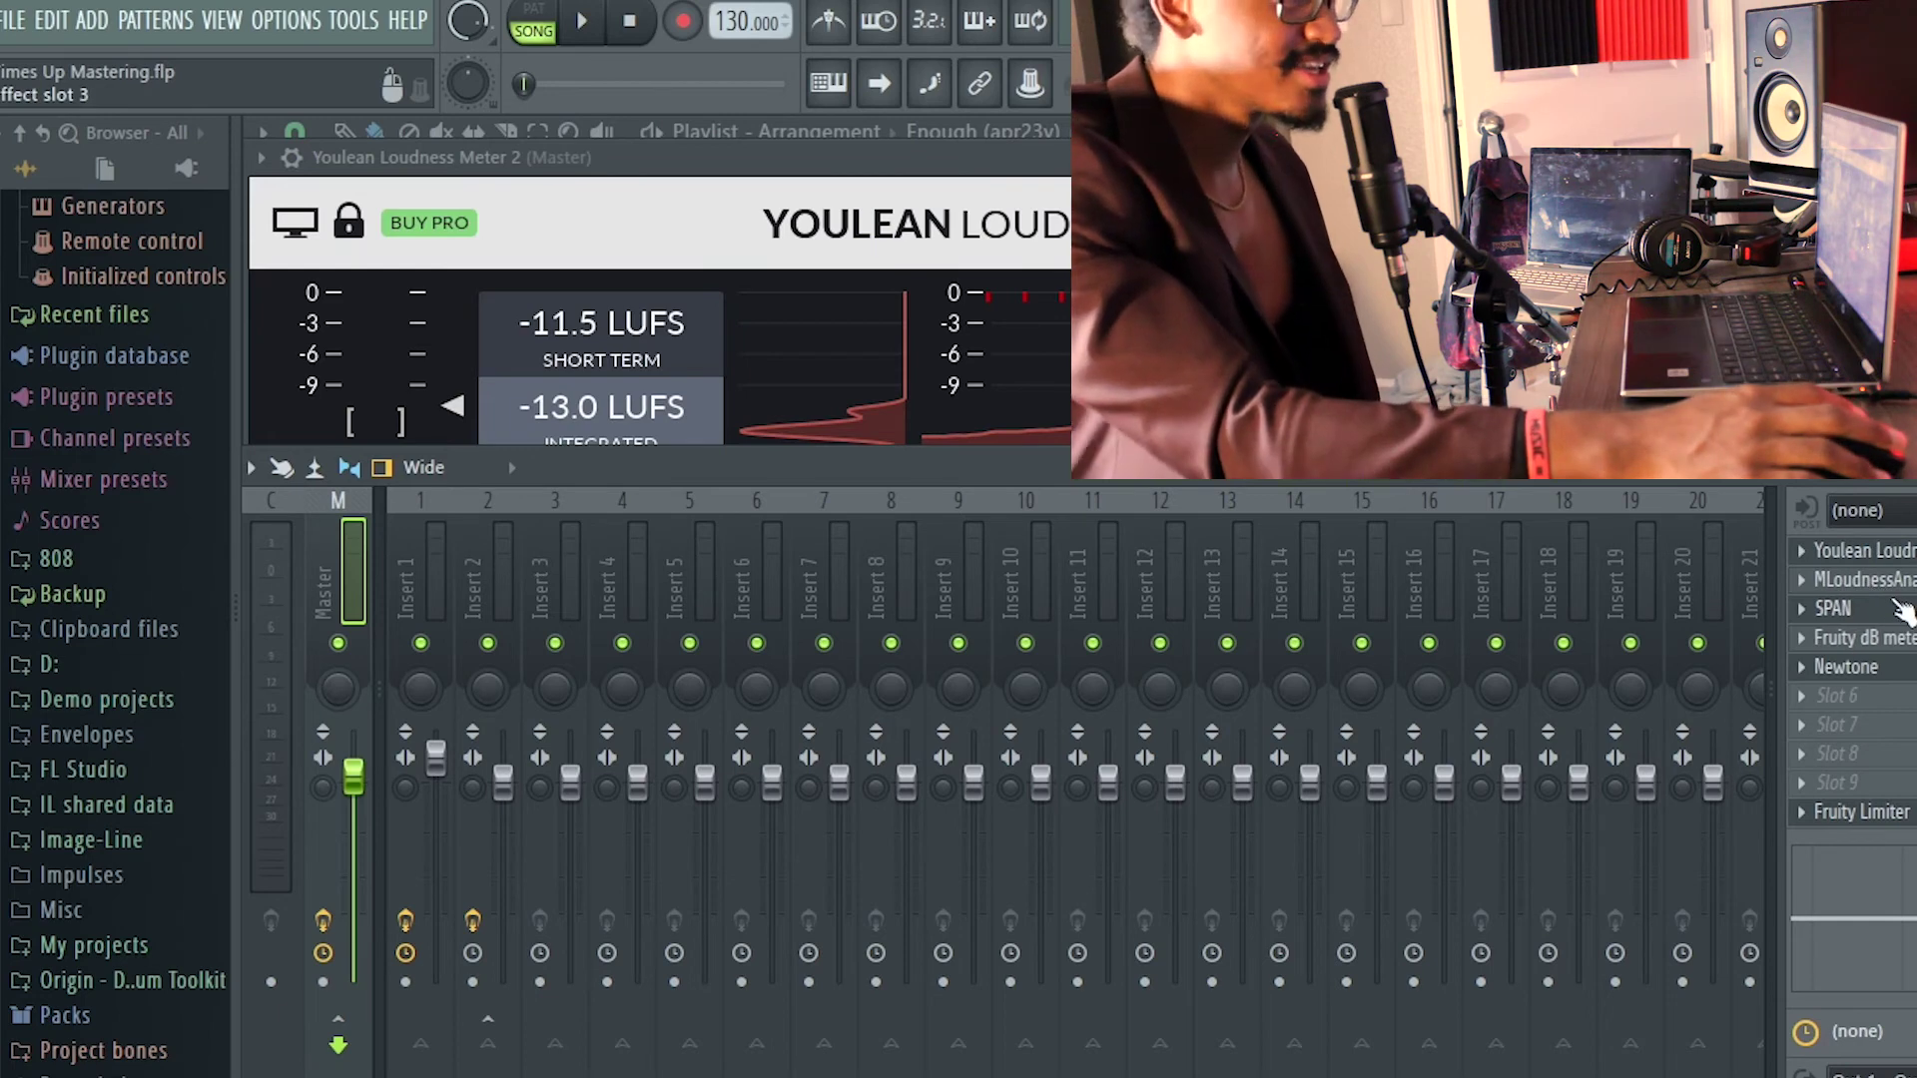
pyautogui.click(1857, 550)
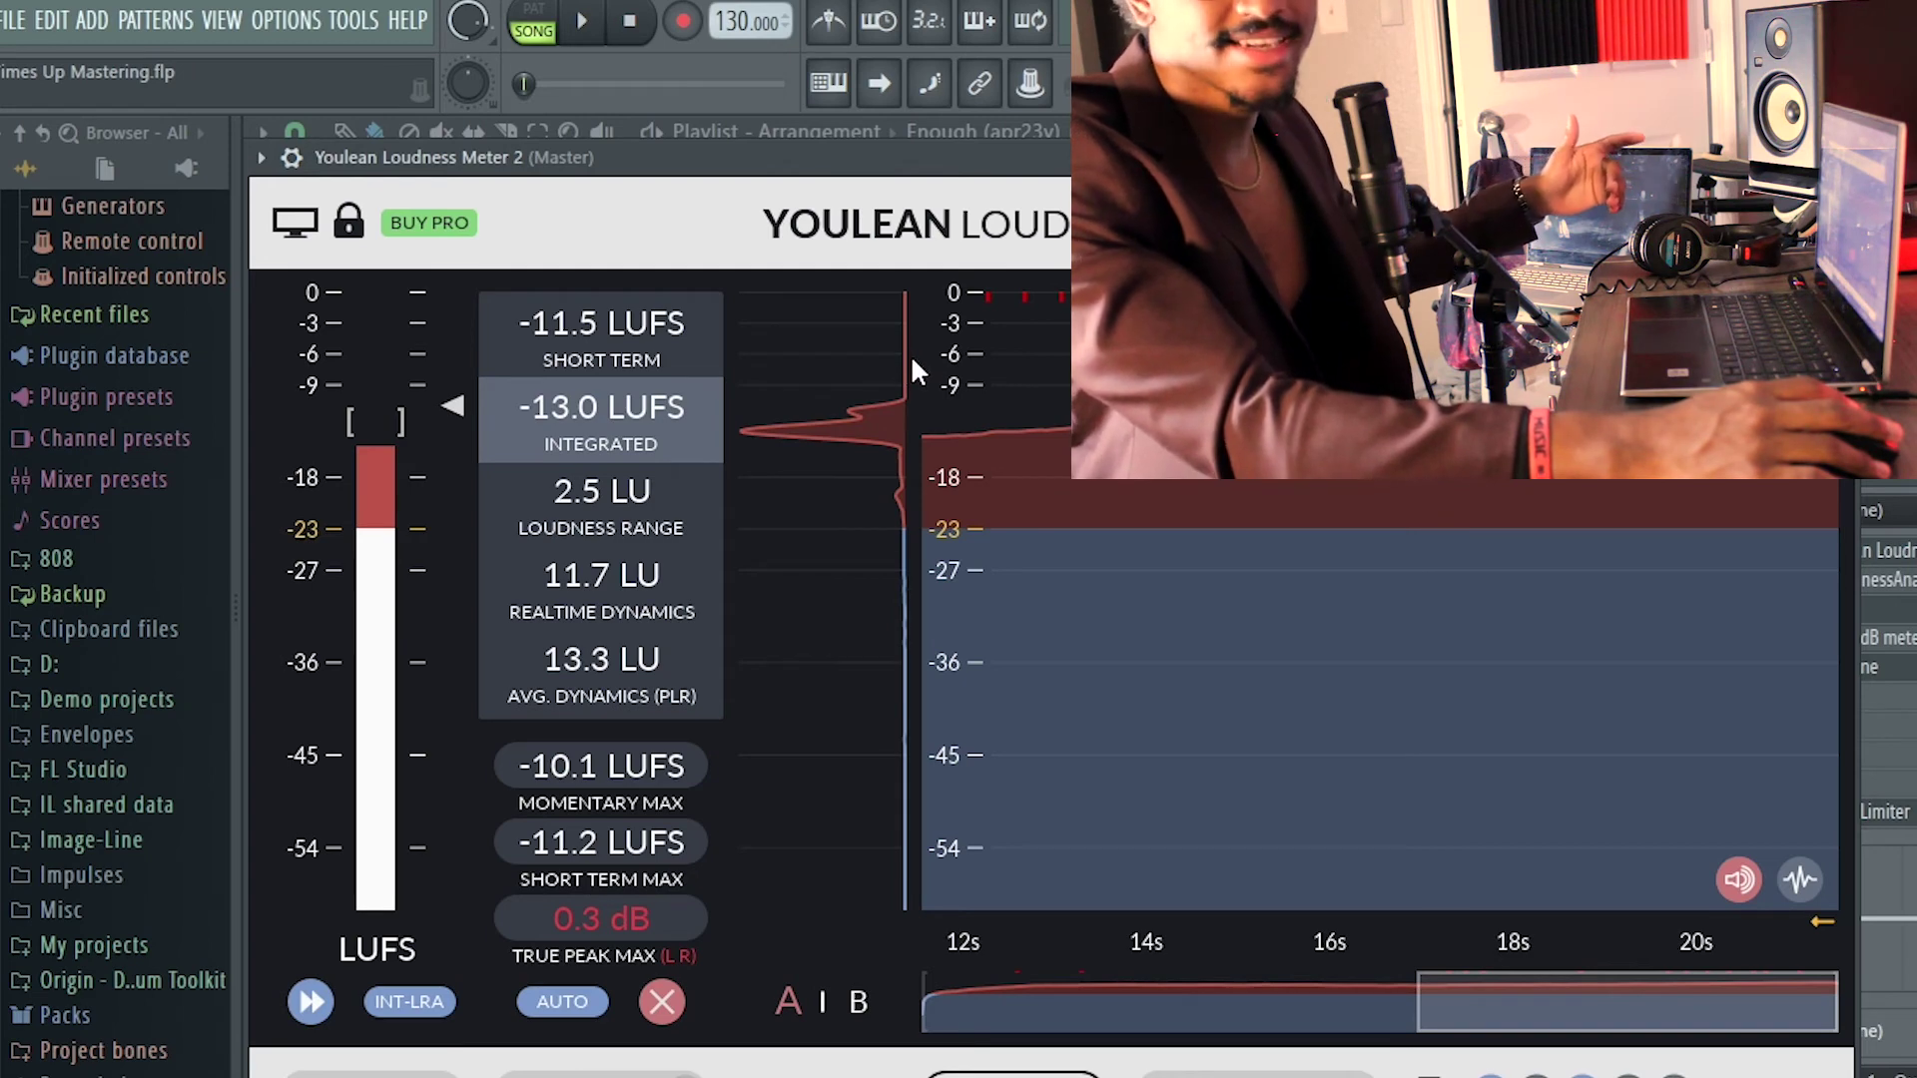
pyautogui.moveTo(936, 353)
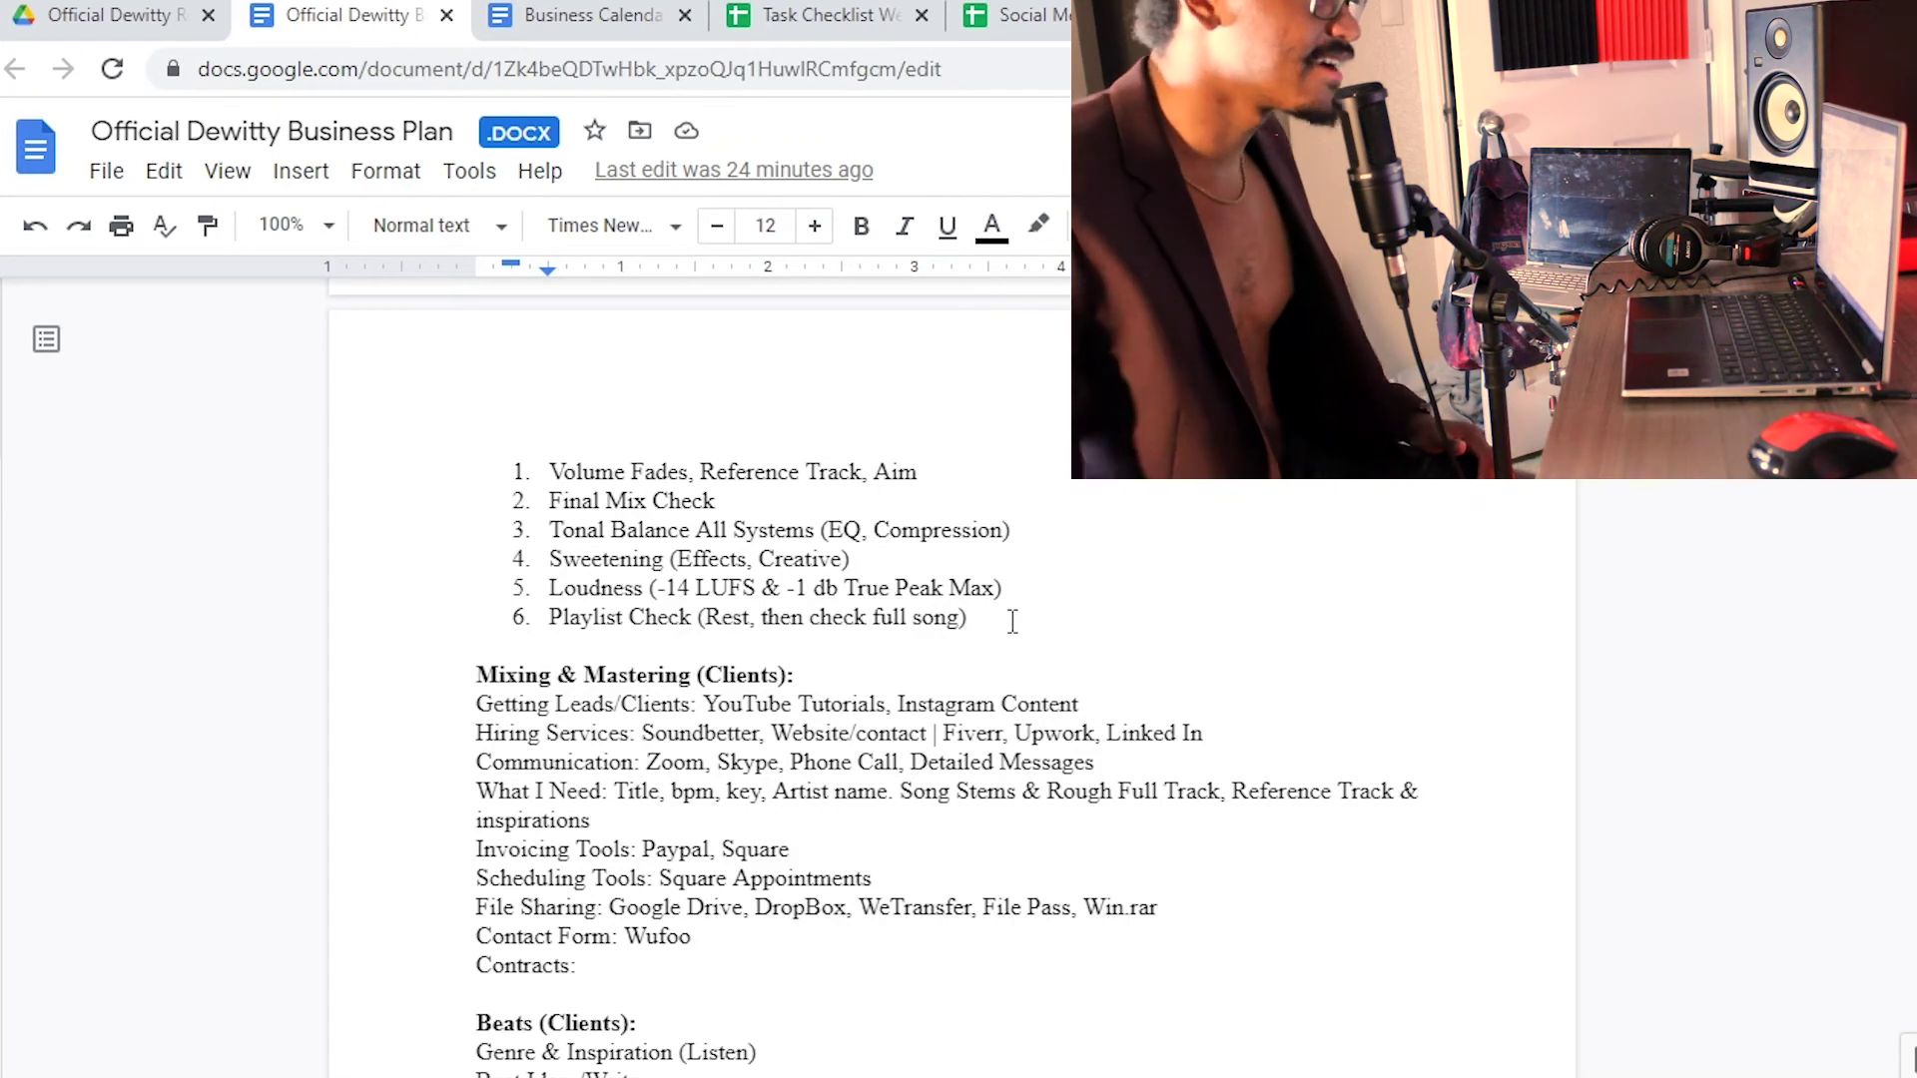
# Place the cursor at the end of the checklist's Playlist Check step.
pyautogui.click(1012, 621)
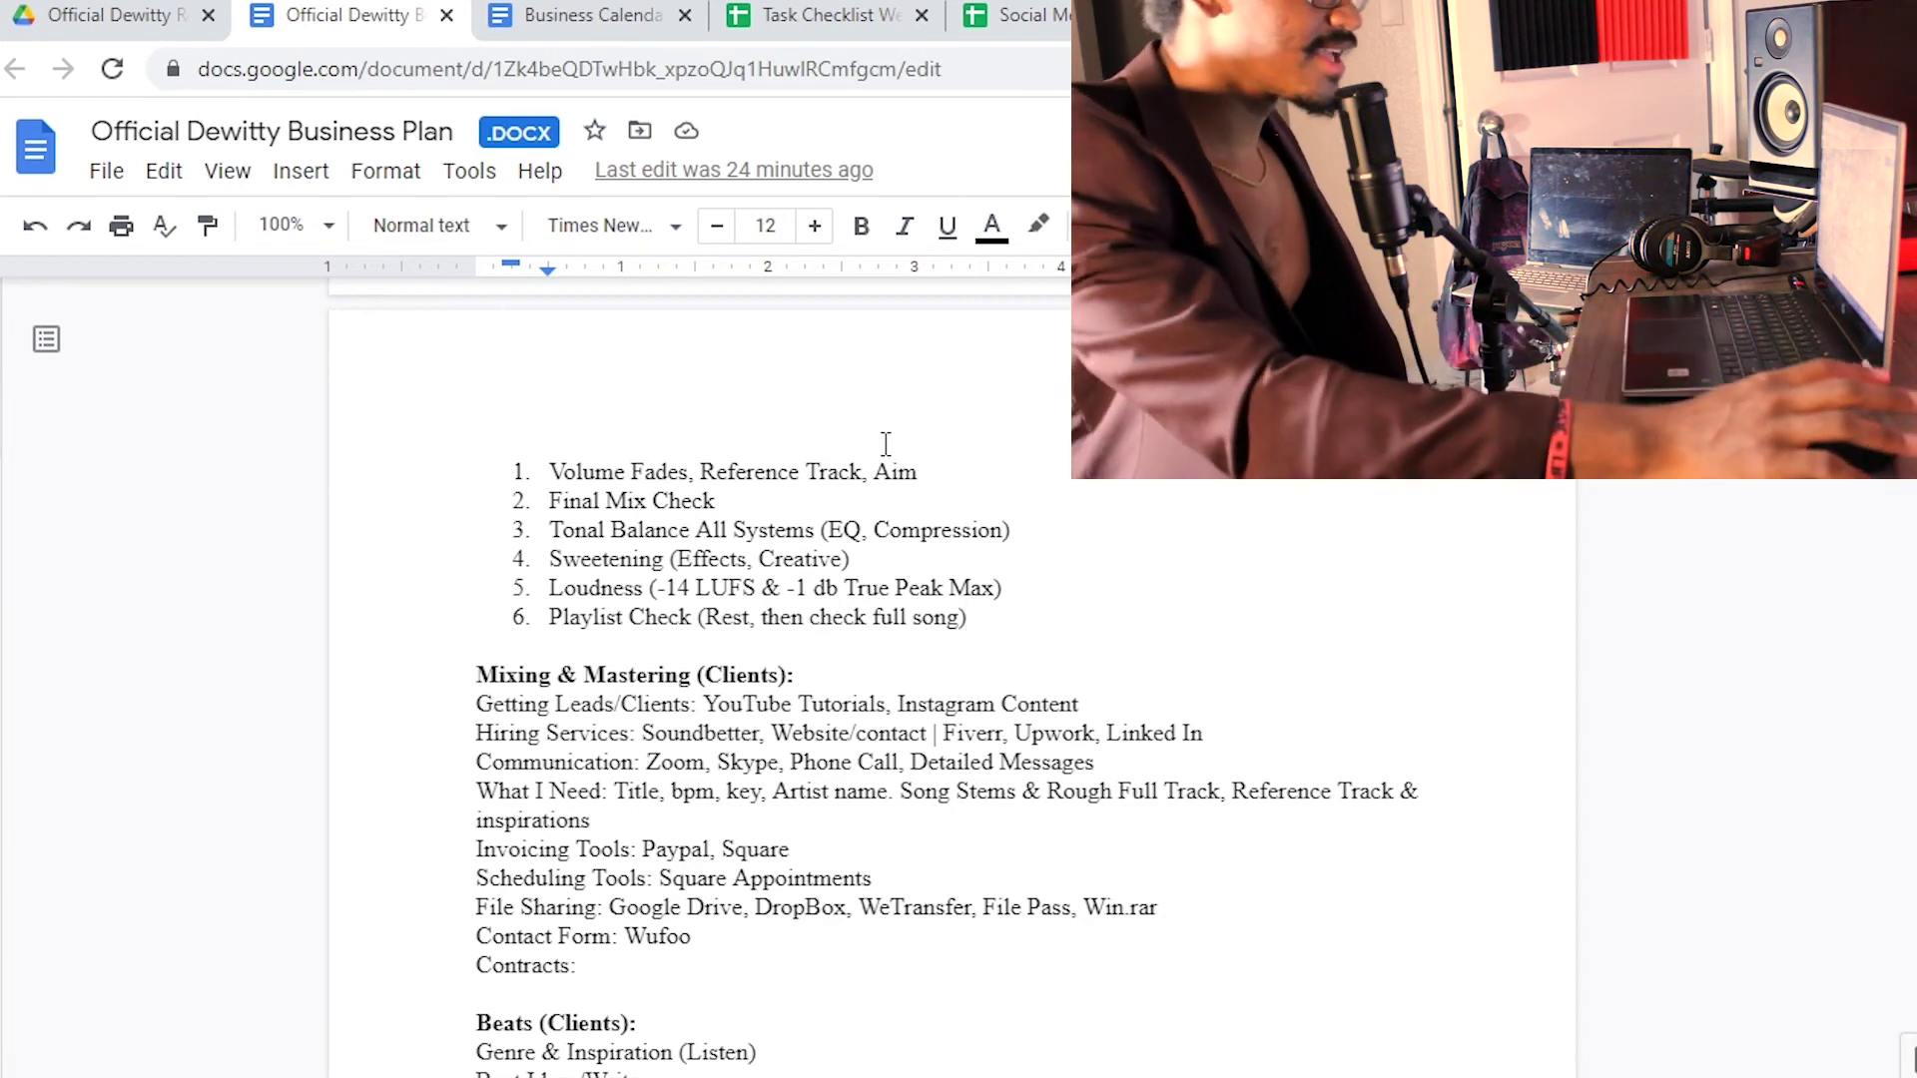
pyautogui.hotkey('ctrl', '9')
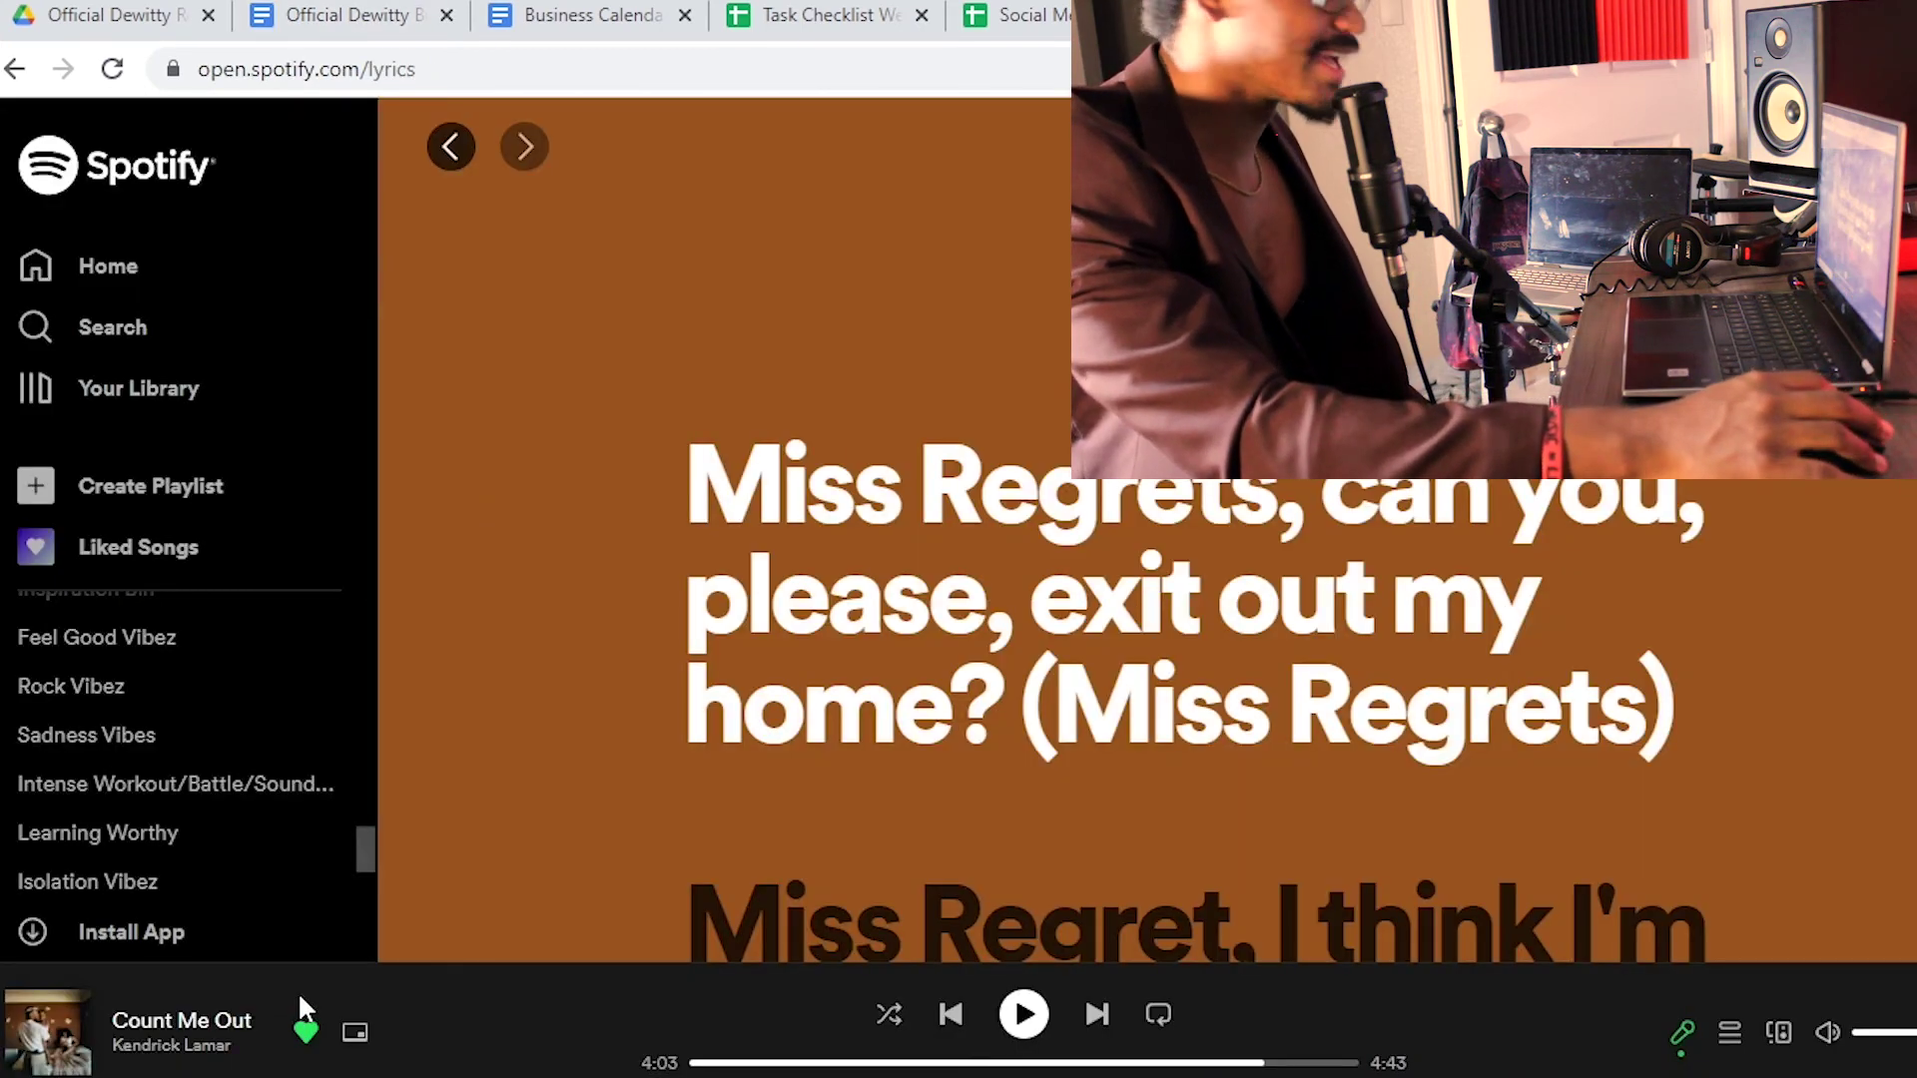